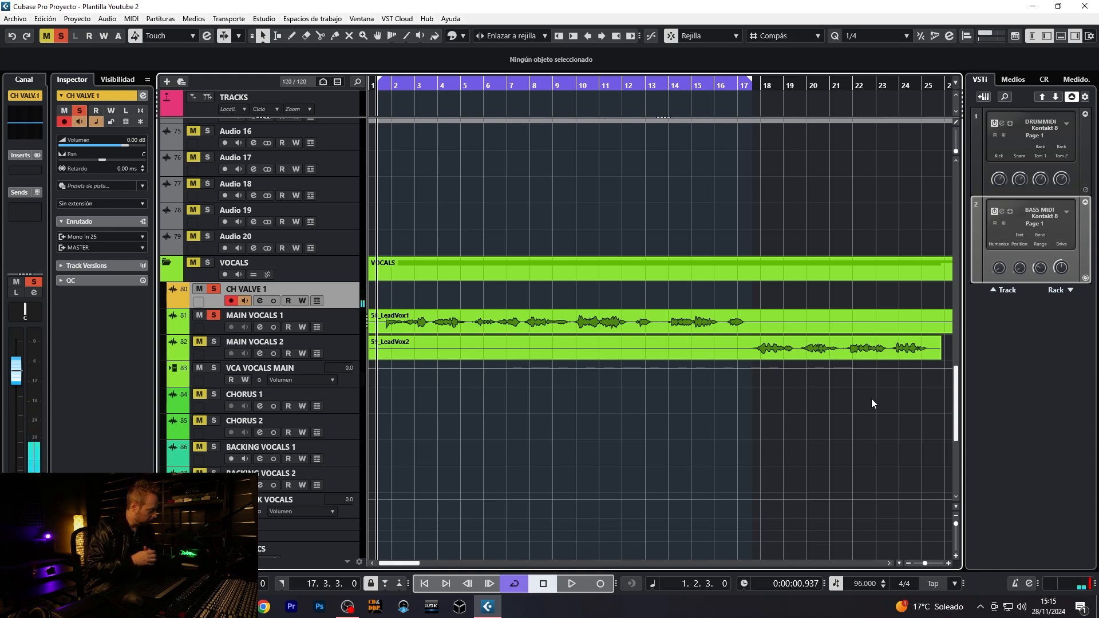
Insert the NS1 Mono noise suppressor in the first insert slot of MAIN VOCALS 1 and reposition its window
key(space)
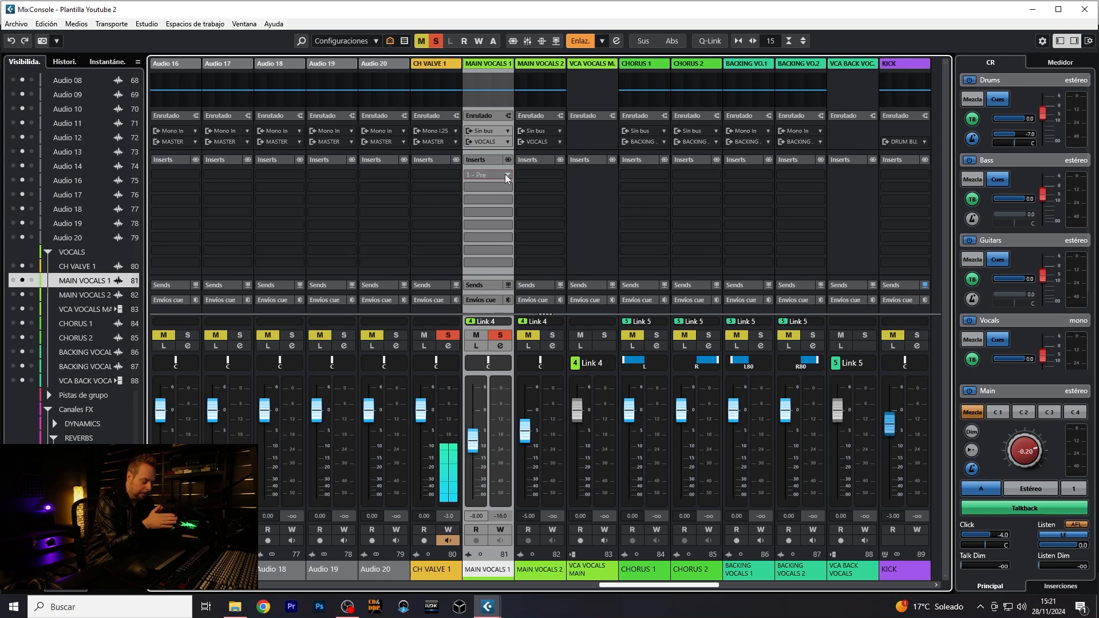
click(505, 174)
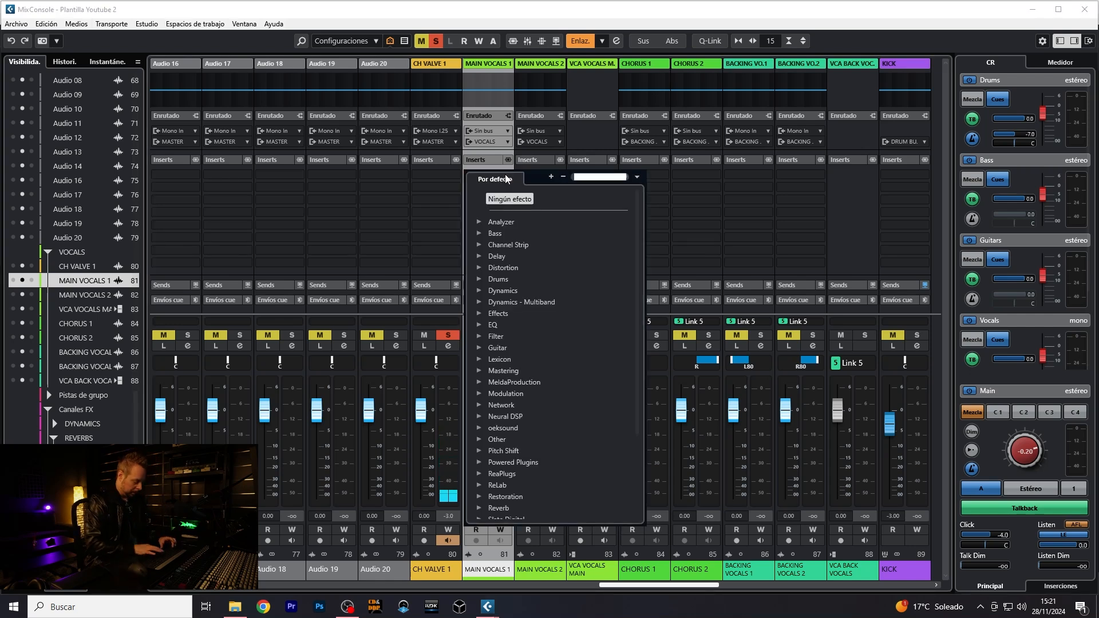
text(ns1)
click(528, 222)
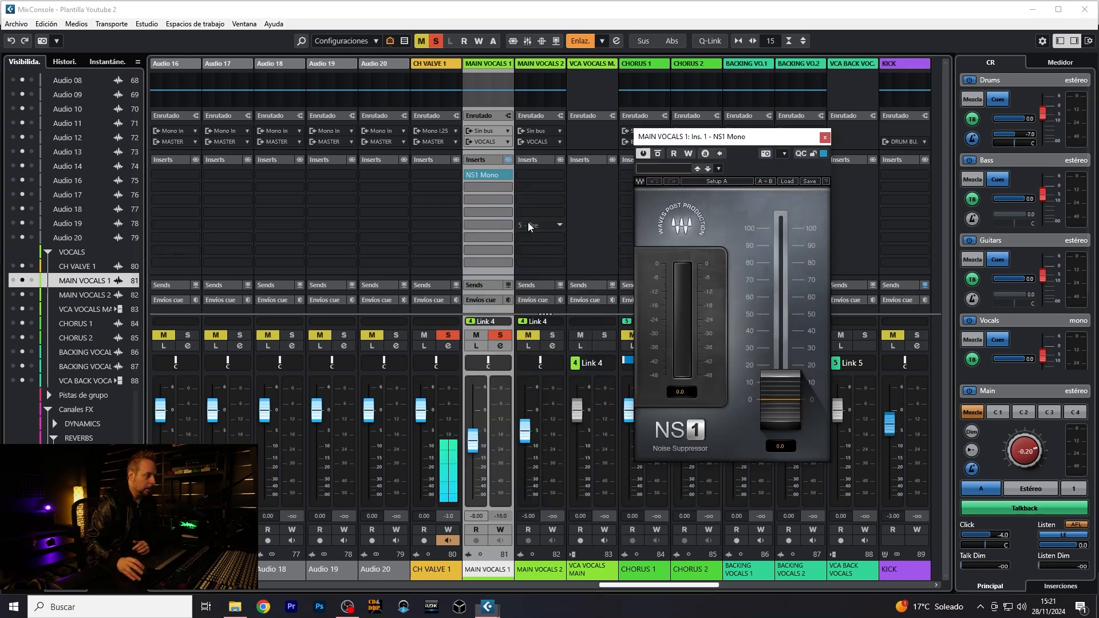
drag(757, 143, 689, 190)
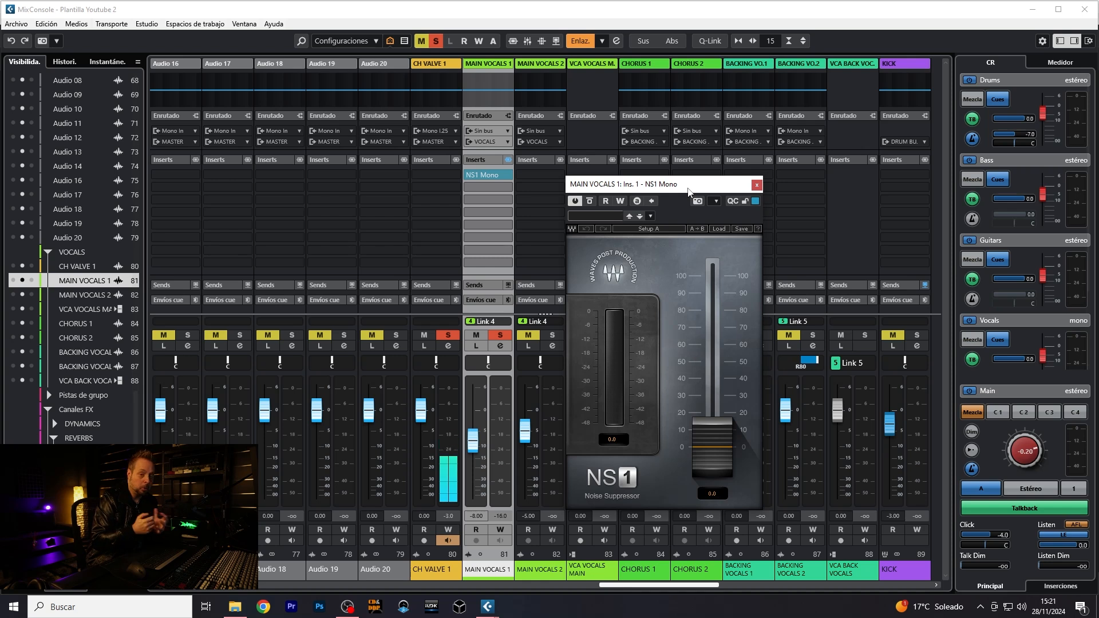
Play the vocal and raise the NS1 suppression fader to about 47
key(space)
drag(712, 447, 719, 360)
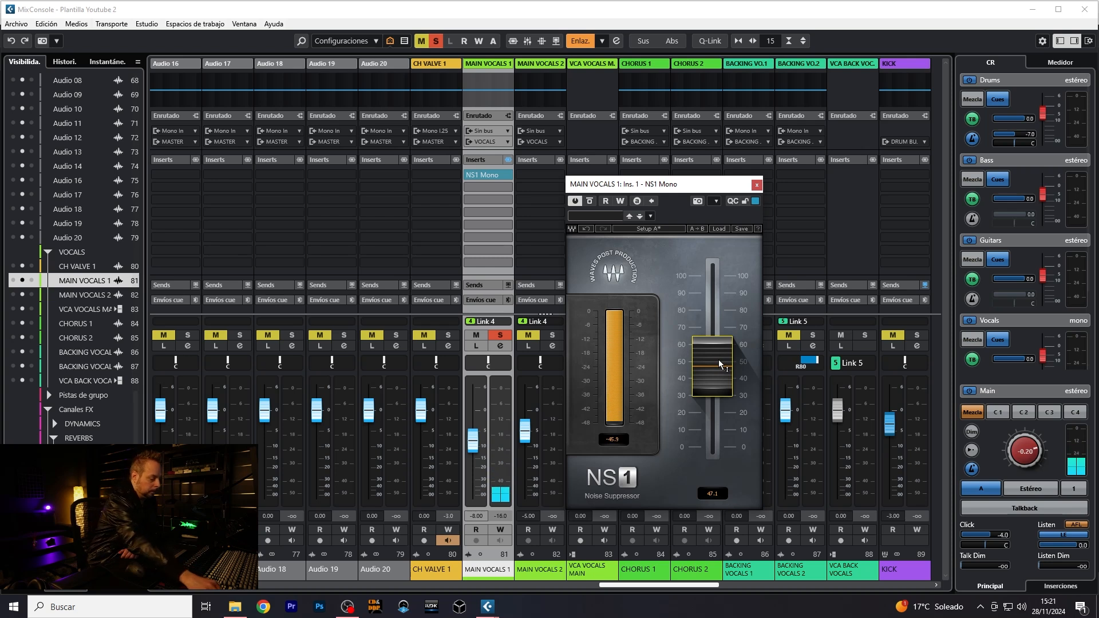
mouse_move(719, 359)
mouse_down()
mouse_move(721, 458)
mouse_move(717, 360)
mouse_up()
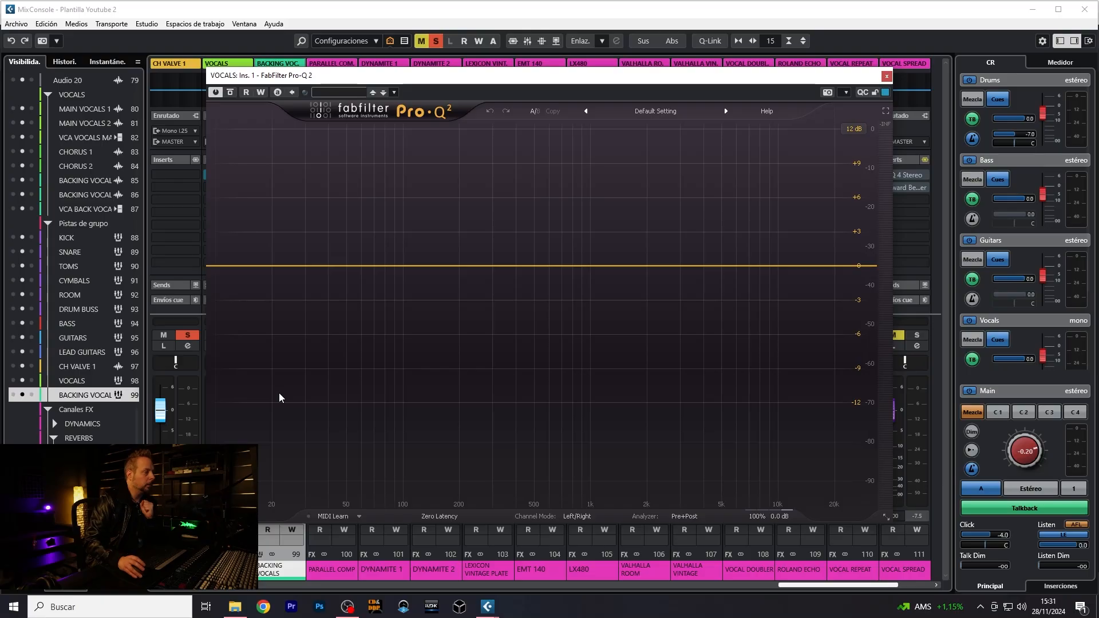
Add a low-cut band at about 93 Hz to the VOCALS group's Pro-Q 2
drag(350, 272, 326, 341)
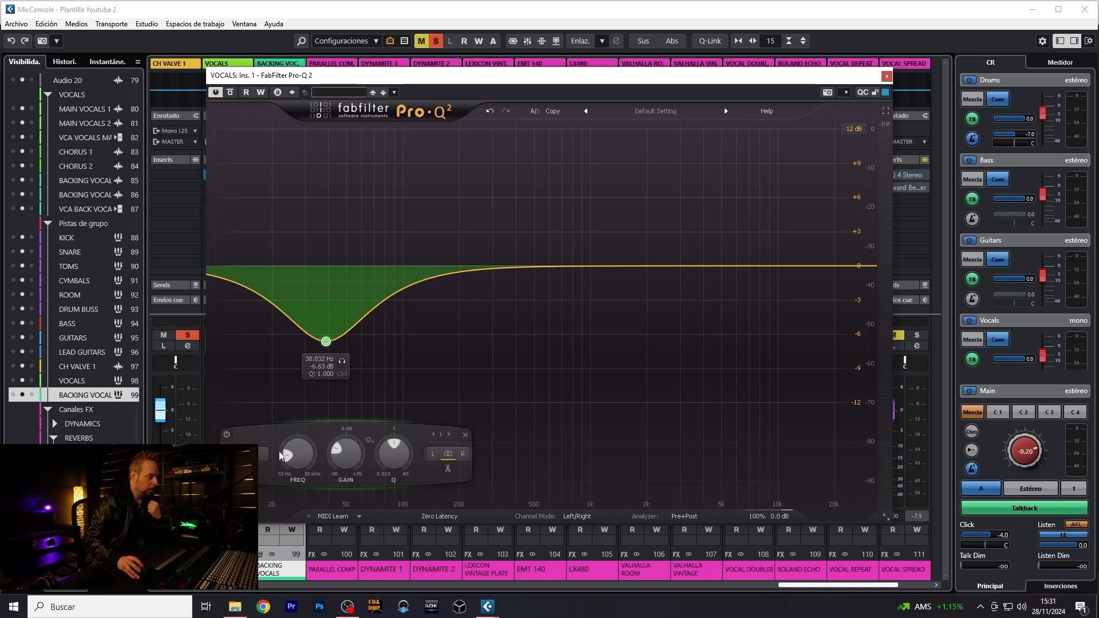
click(305, 468)
click(265, 494)
drag(325, 265, 399, 269)
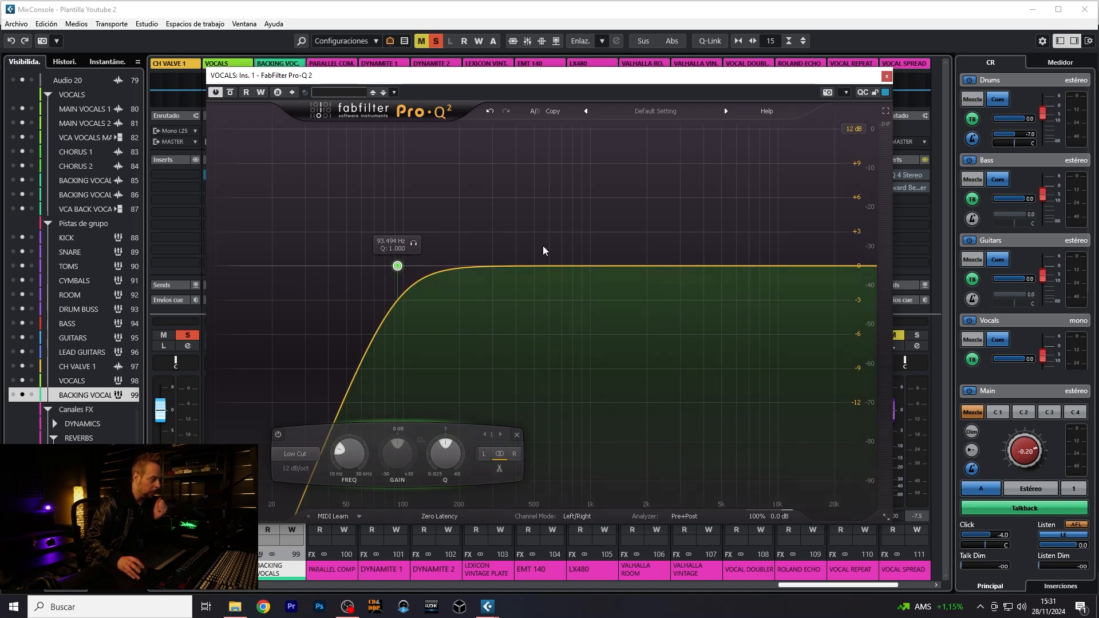
Unsolo CH VALVE 1 and add a bell cut of about -0.9 dB near 149 Hz, with no stray extra band
mouse_move(474, 267)
mouse_down()
mouse_move(442, 278)
mouse_move(468, 269)
mouse_up()
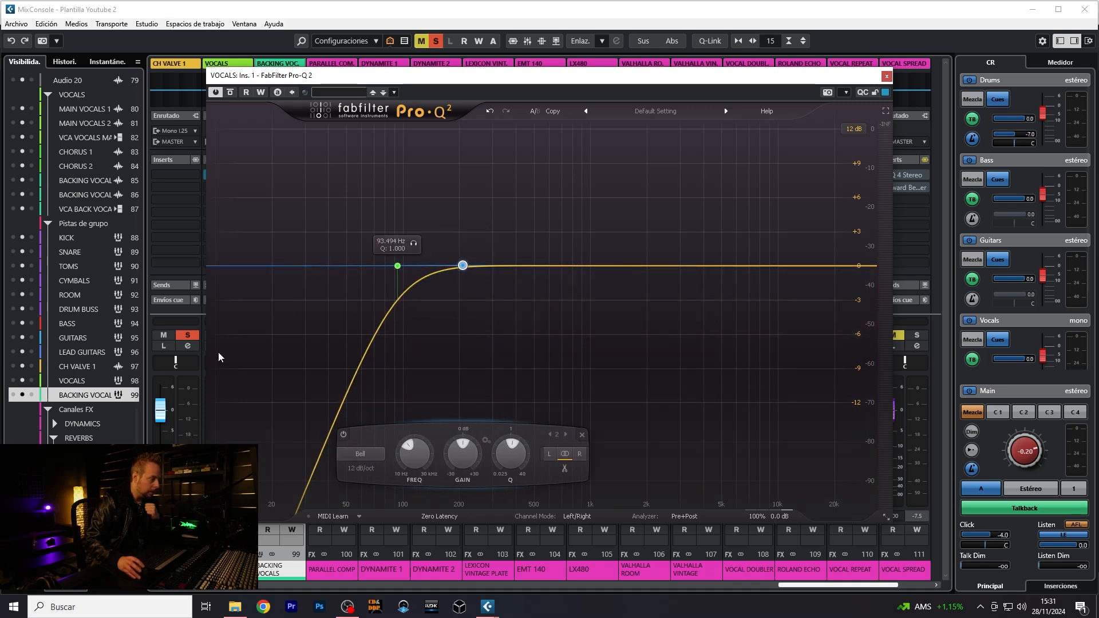
click(189, 336)
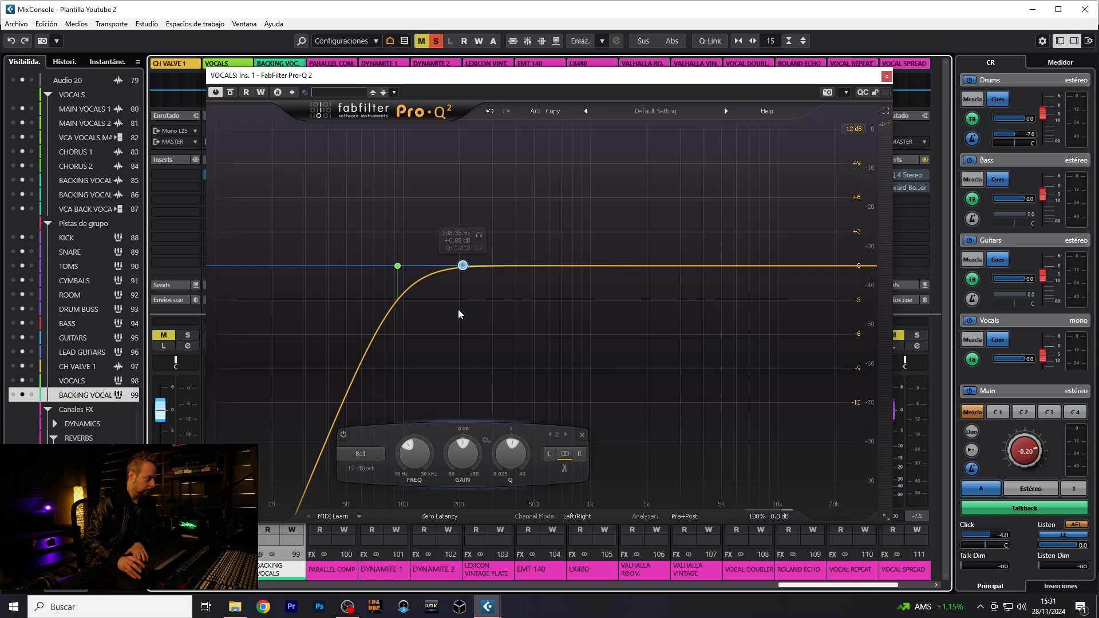
drag(464, 271, 483, 292)
click(469, 262)
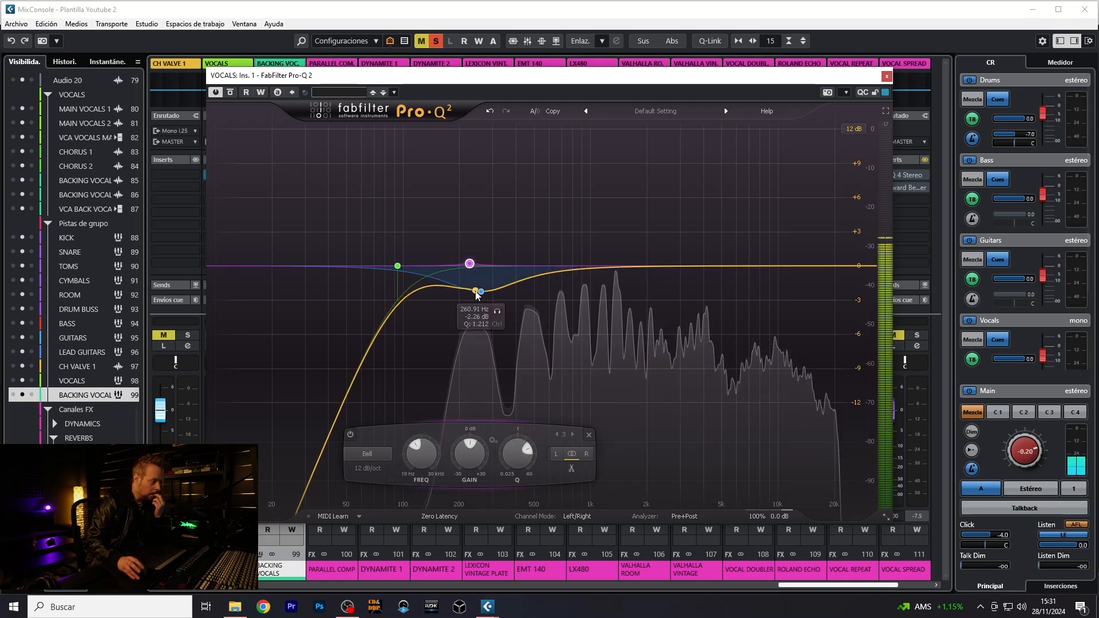
right_click(470, 265)
click(501, 342)
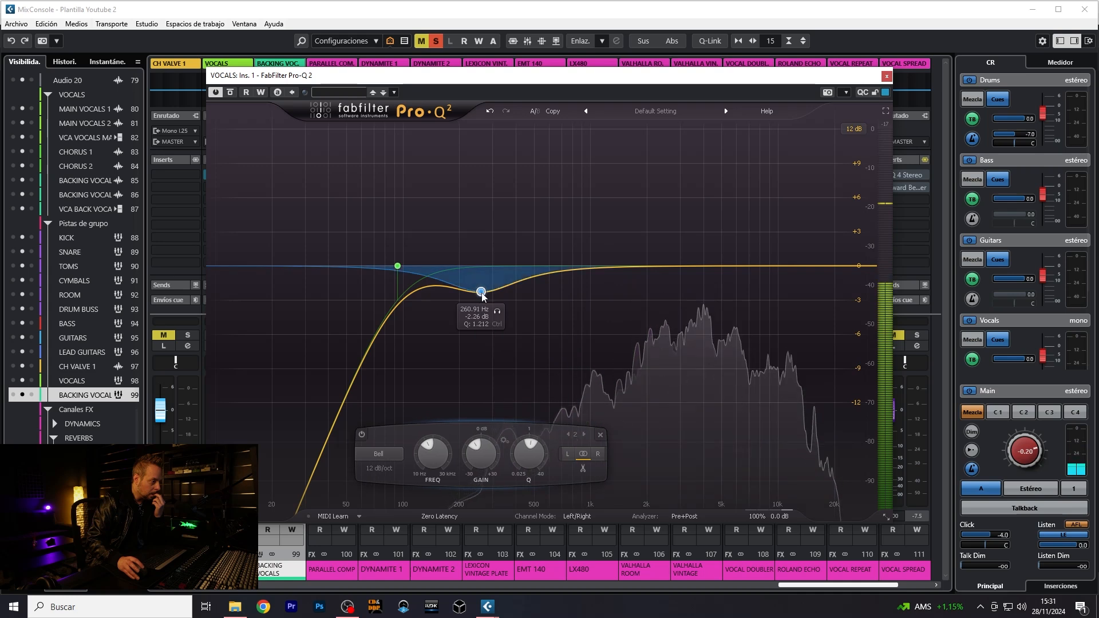
drag(472, 286, 442, 281)
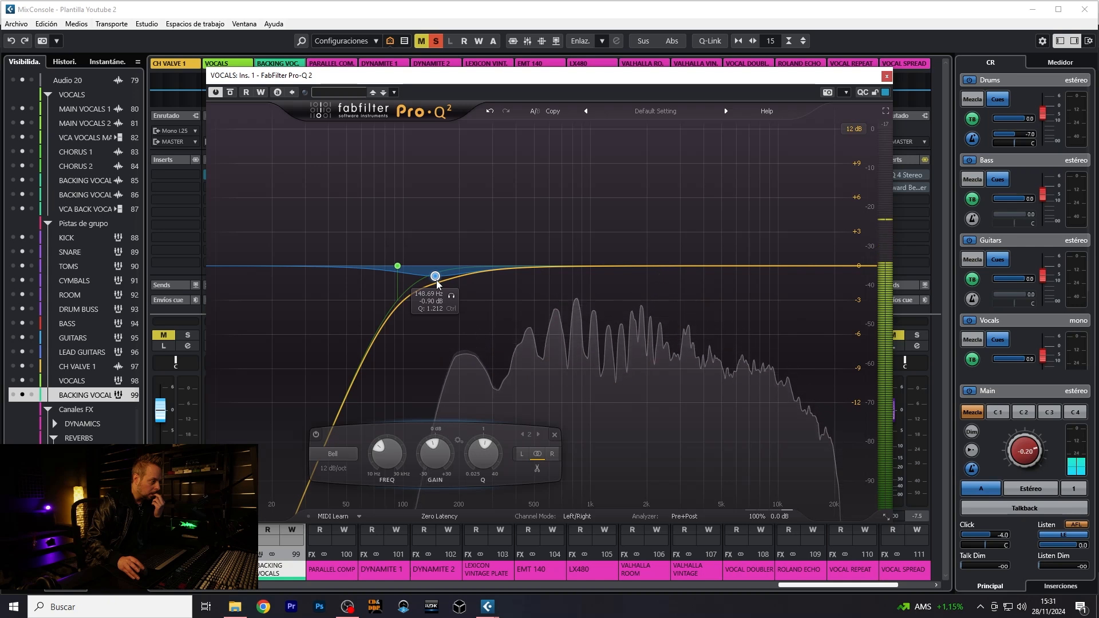
Add a low-shelf band at about 171 Hz with roughly -1.05 dB gain and a Q of about 2.36
click(478, 270)
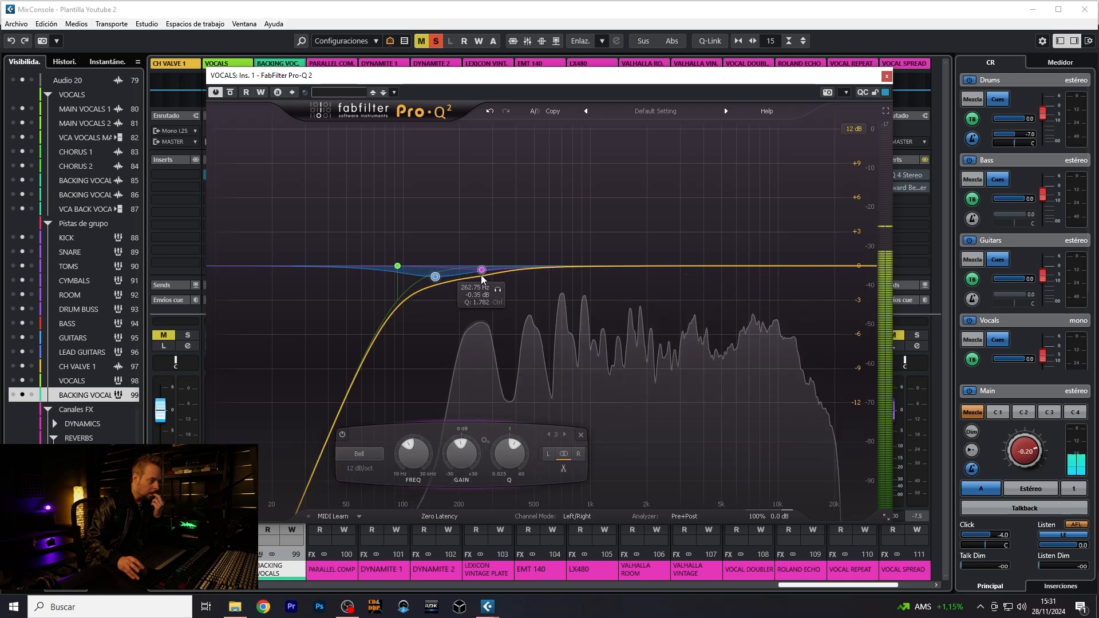
click(378, 454)
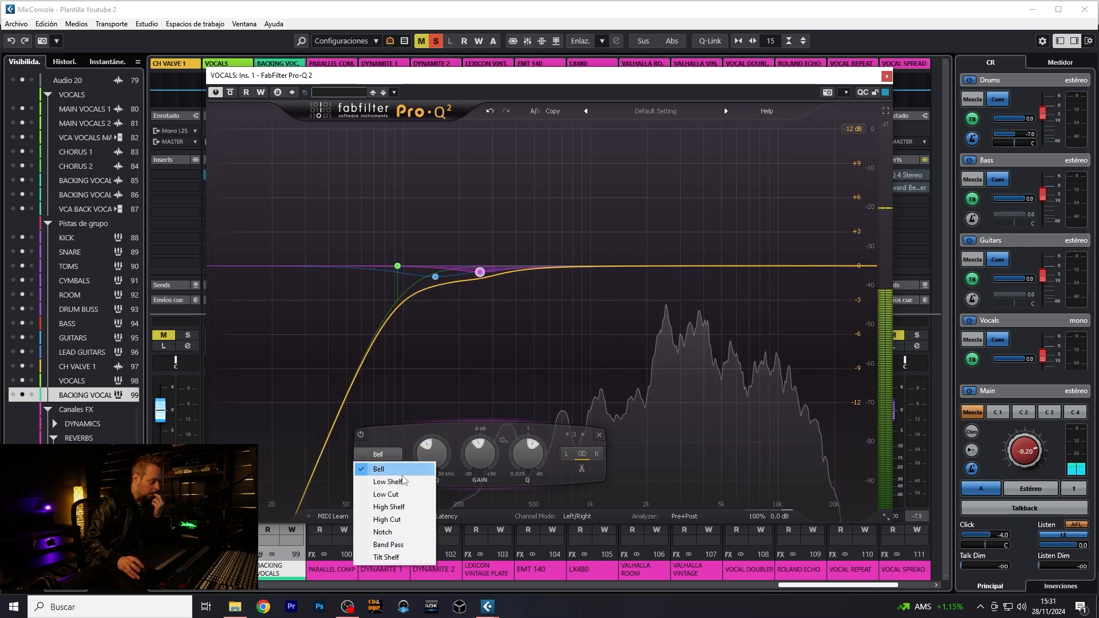
click(403, 476)
click(381, 458)
click(396, 482)
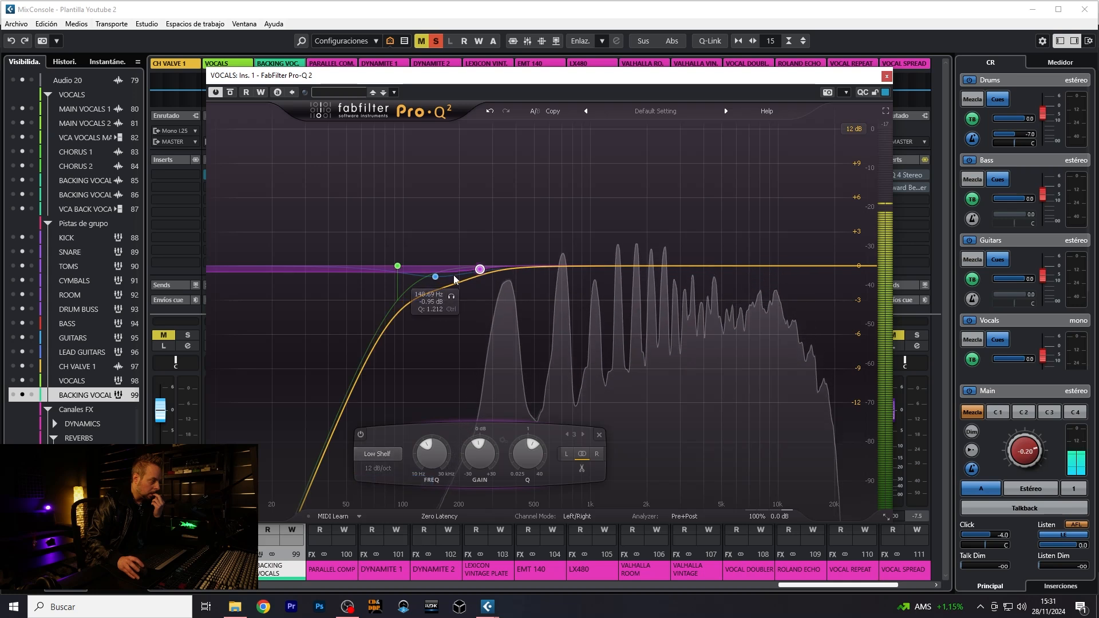
drag(484, 273, 447, 280)
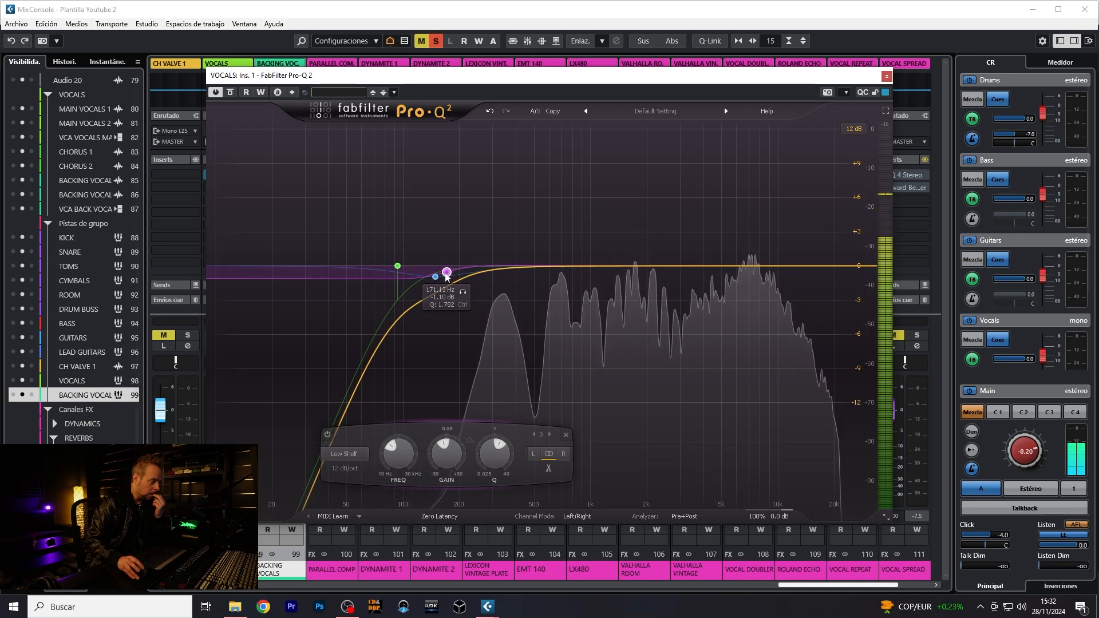
drag(496, 466, 497, 459)
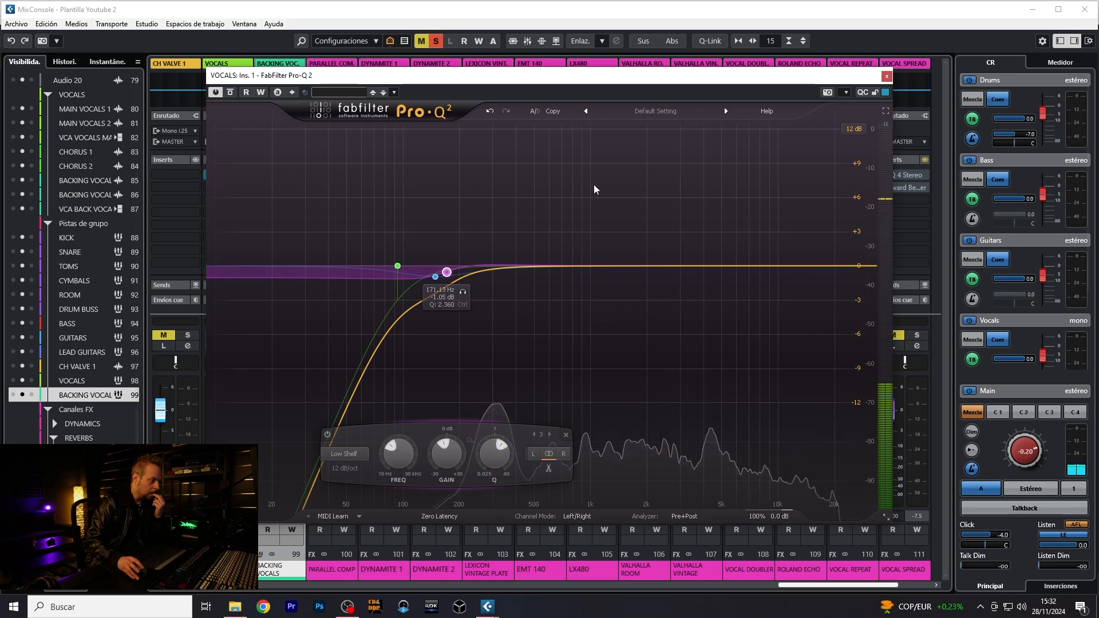
Add a gentle low-mid bell cut just below 500 Hz and another of about -2.8 dB near 1950 Hz, Q about 2.13
double_click(483, 277)
drag(484, 277, 505, 279)
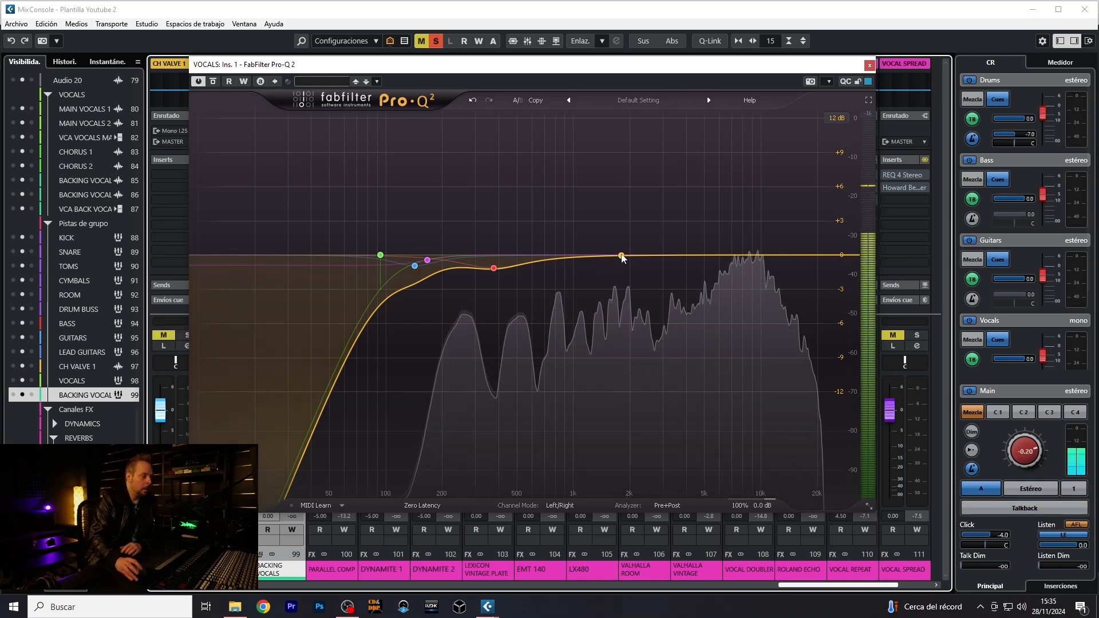
drag(622, 255, 628, 284)
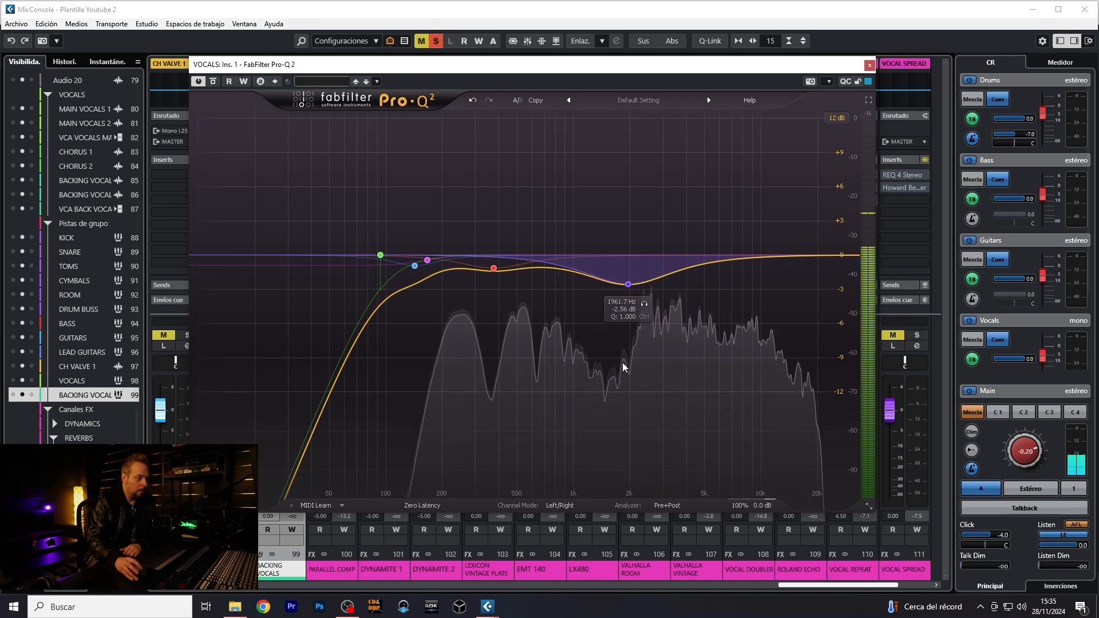
drag(676, 439, 676, 431)
Add two upper-mid bell cuts around 3 kHz and 4 kHz, and narrow the Q of the higher one
drag(687, 256, 676, 299)
drag(717, 455, 715, 449)
mouse_move(700, 269)
mouse_down()
mouse_move(703, 191)
mouse_move(720, 178)
mouse_move(696, 175)
mouse_move(697, 156)
mouse_move(713, 174)
mouse_move(691, 290)
mouse_move(690, 271)
mouse_up()
click(702, 166)
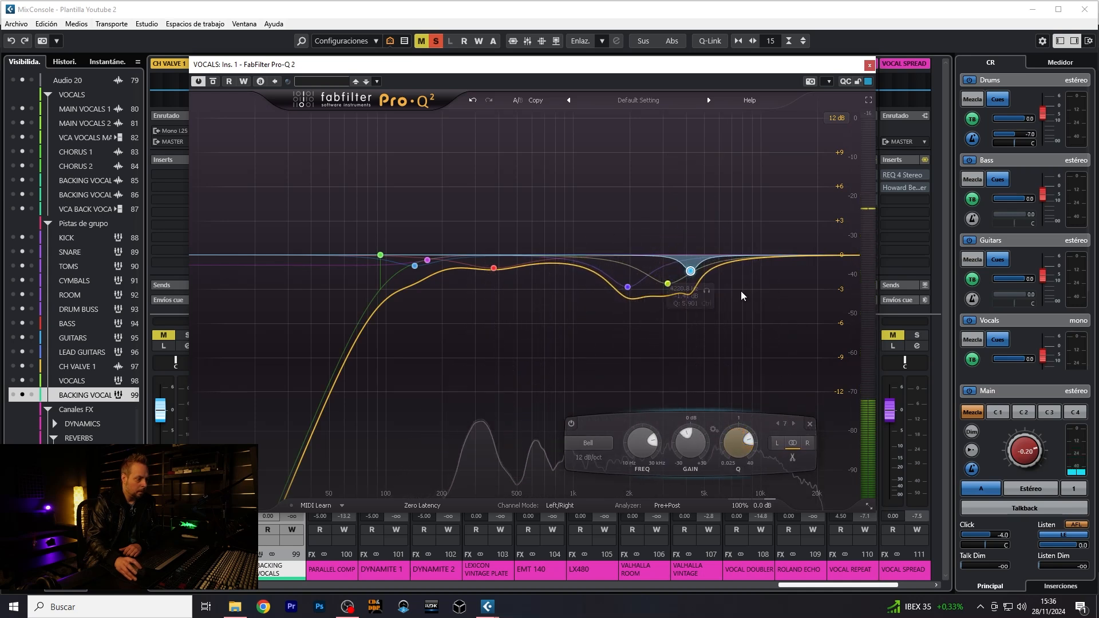
Add a high-shelf boost of about 2.8 dB at roughly 5.4 kHz
click(691, 223)
click(589, 443)
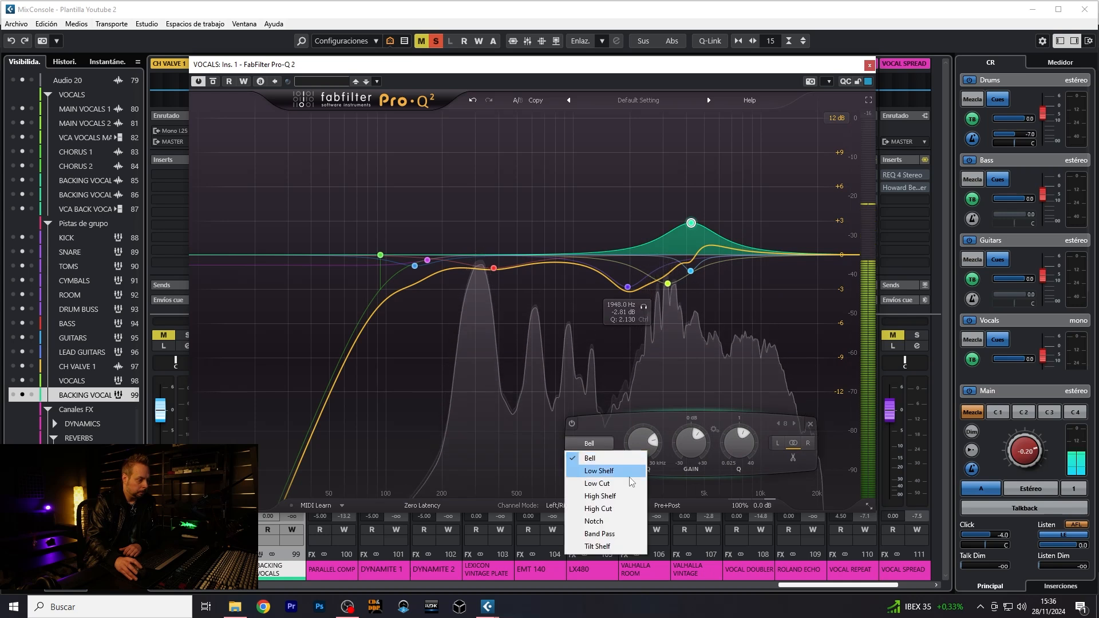
click(627, 496)
drag(691, 238, 710, 237)
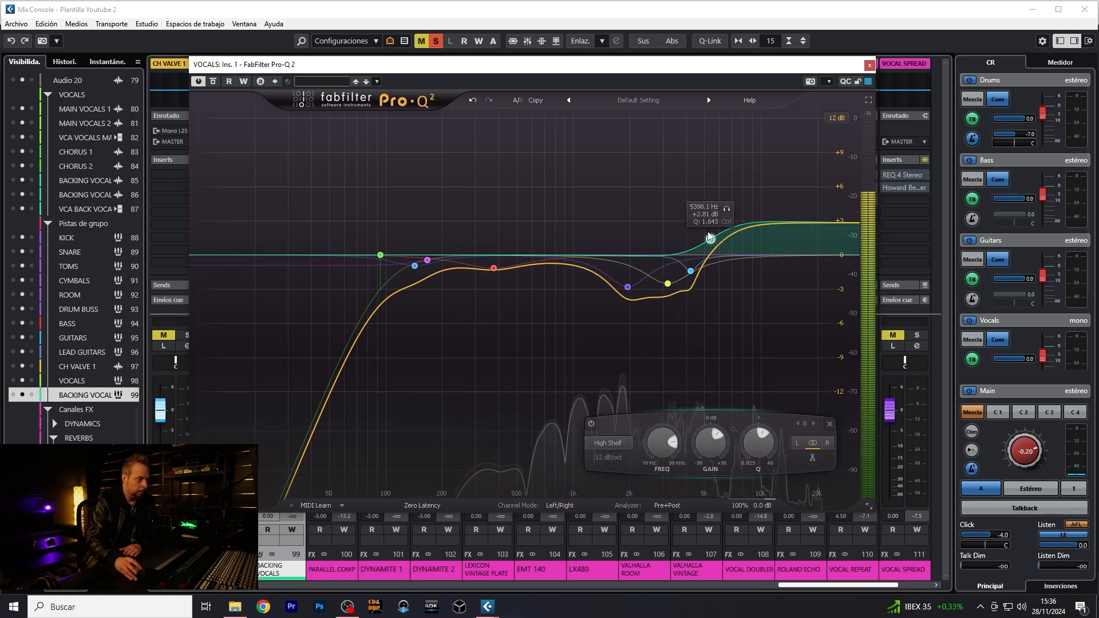
Set the high shelf's Q to 0.3, lower its frequency to about 5 kHz with slightly more gain, and stop playback
click(705, 221)
text(0.3)
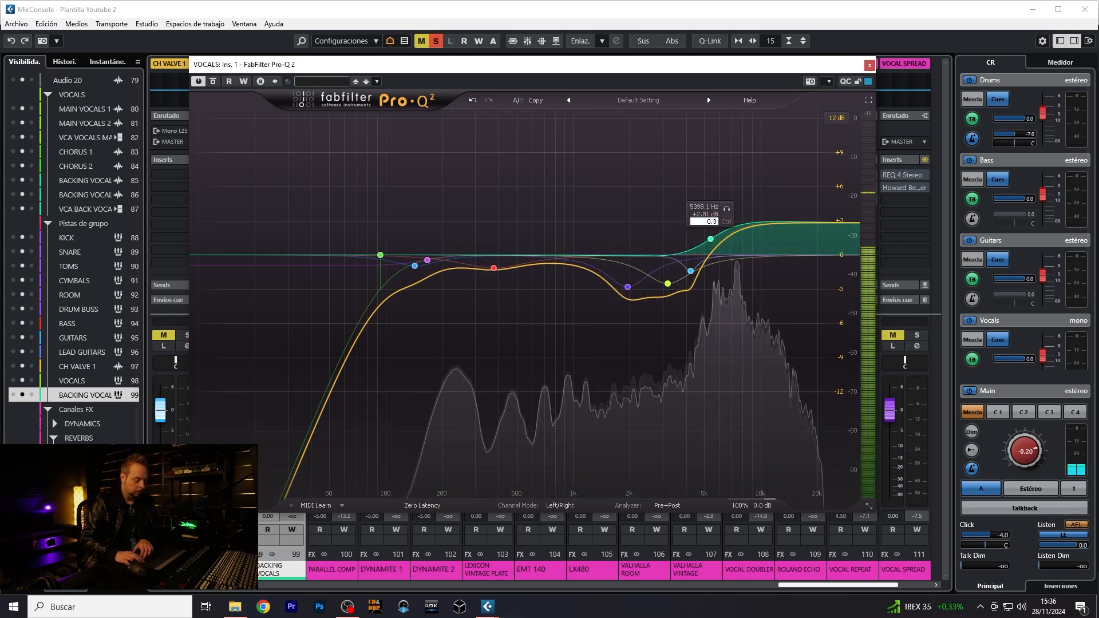
key(Return)
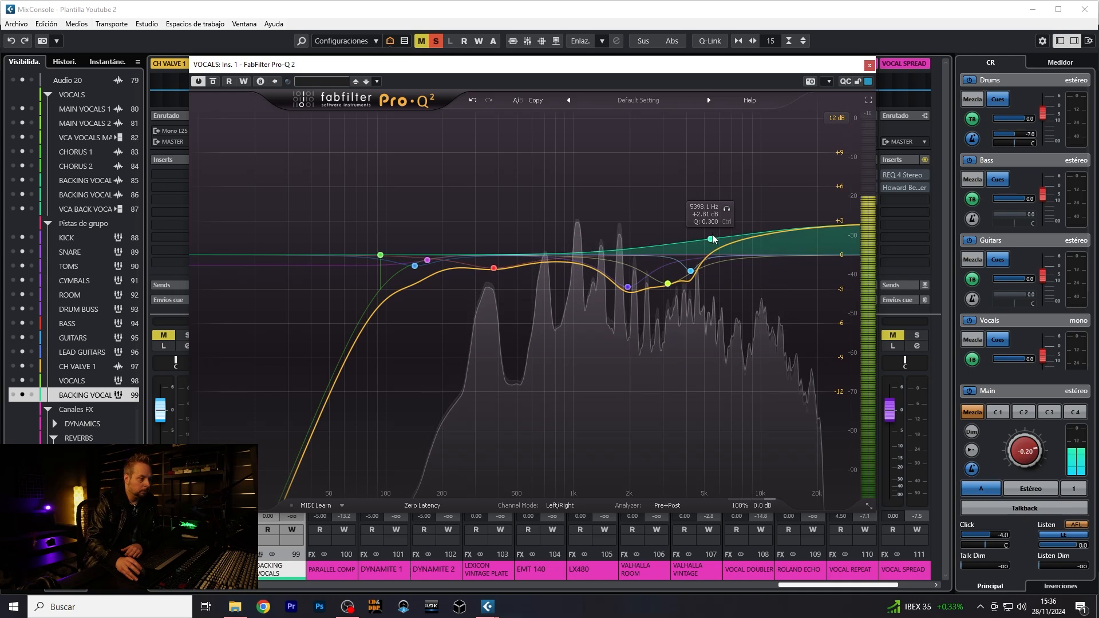
mouse_move(713, 240)
mouse_down()
mouse_move(724, 244)
mouse_move(702, 232)
mouse_up()
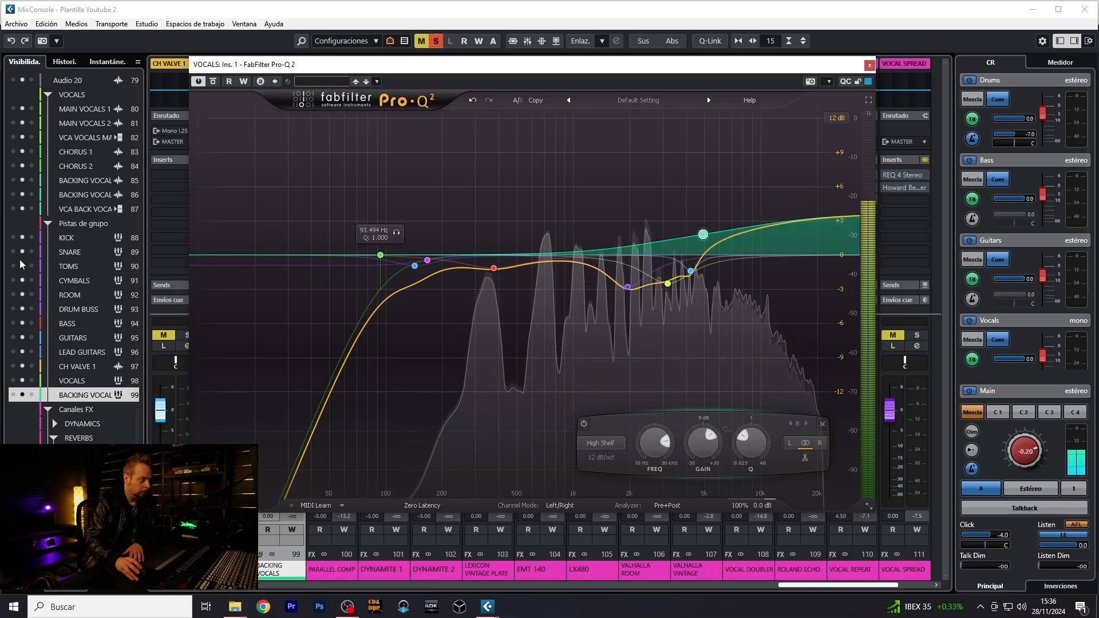
key(space)
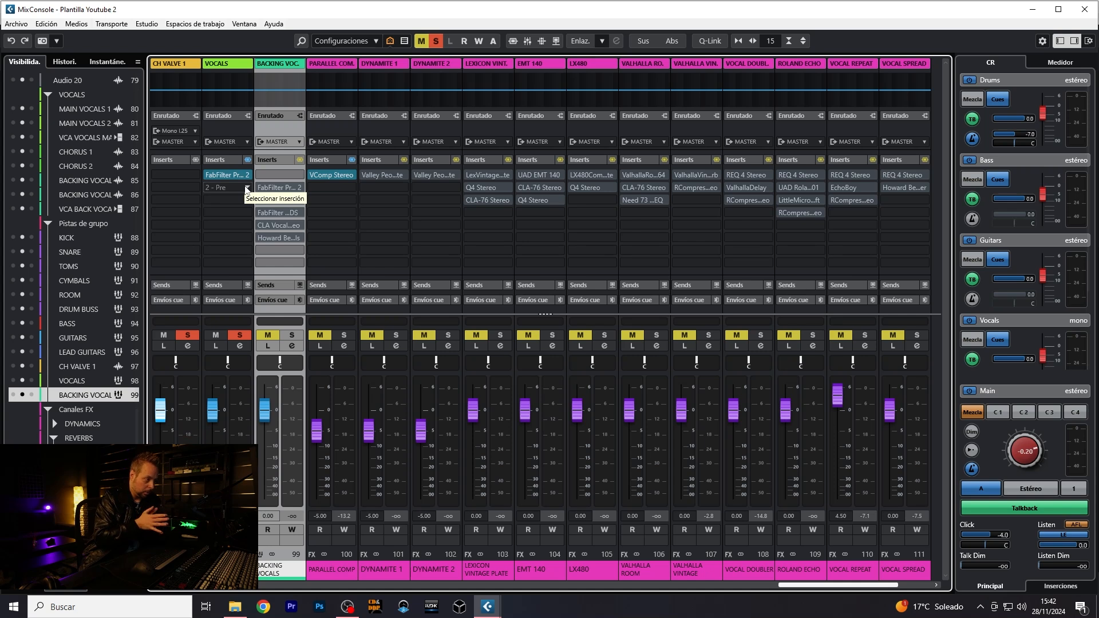
Insert CLA-76 Stereo in the second insert slot of the VOCALS group and raise its attack to about 4
click(247, 190)
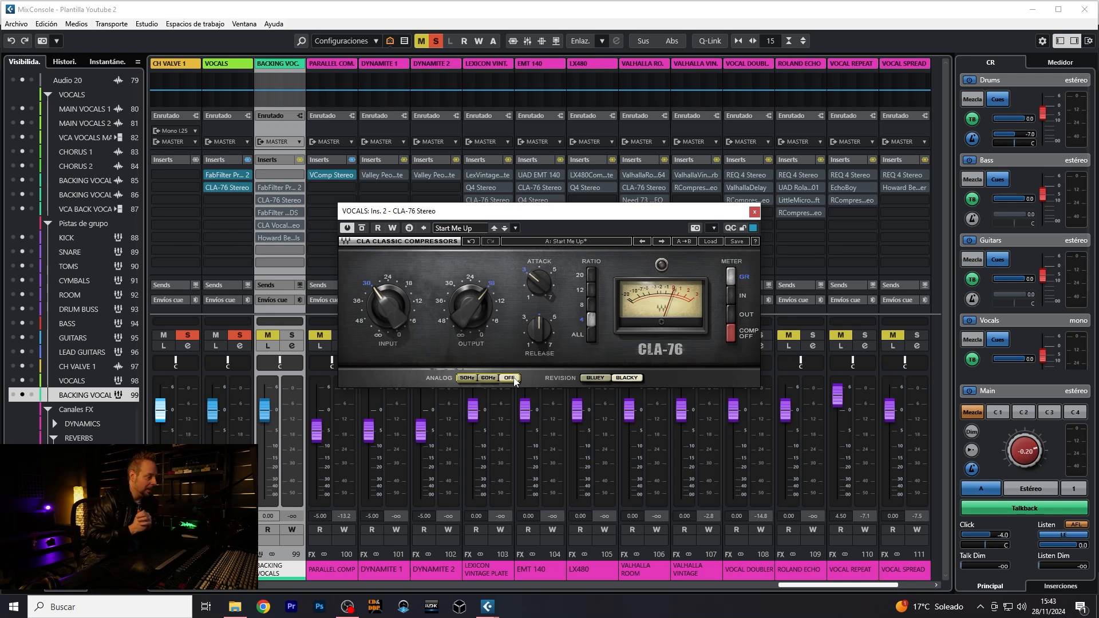
drag(543, 332, 599, 472)
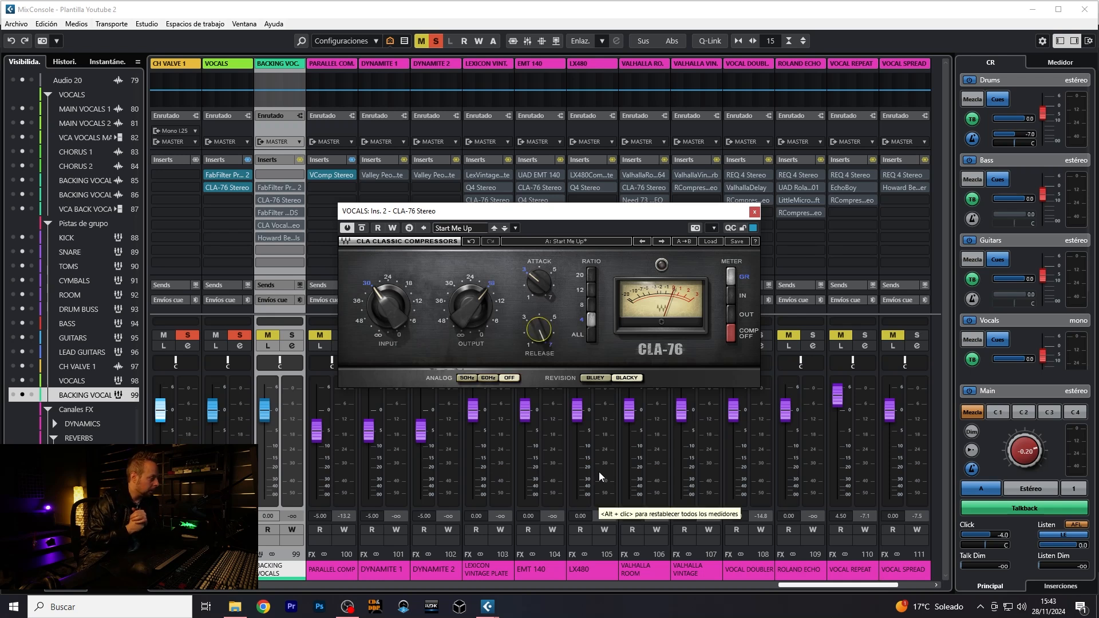
mouse_move(540, 282)
mouse_down()
mouse_move(543, 263)
mouse_move(563, 303)
mouse_move(528, 297)
mouse_move(525, 272)
mouse_up()
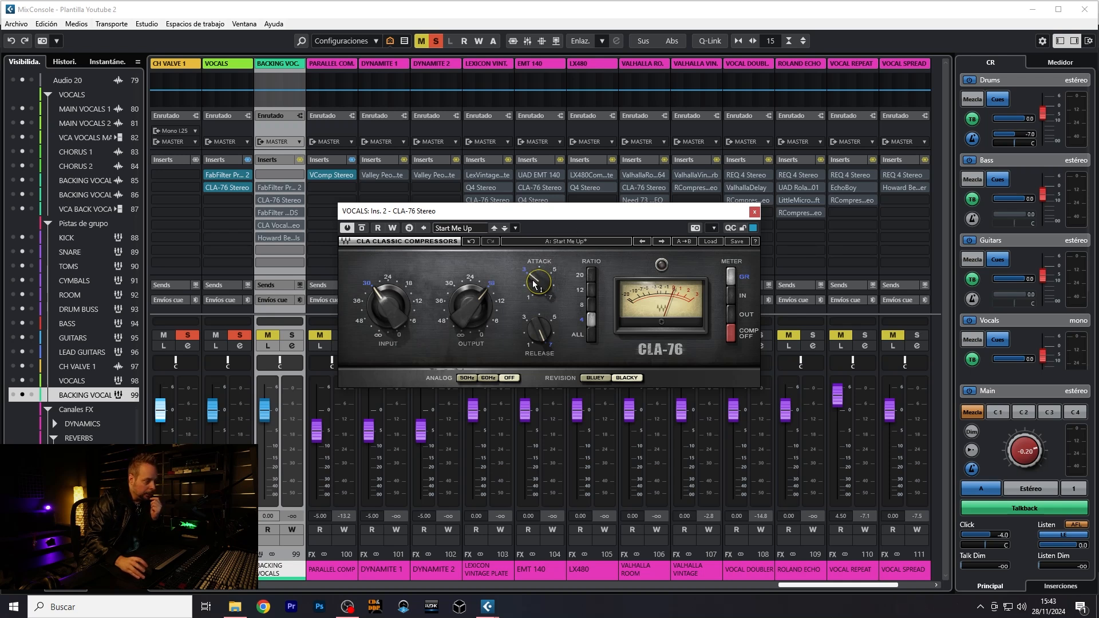
drag(538, 282, 539, 276)
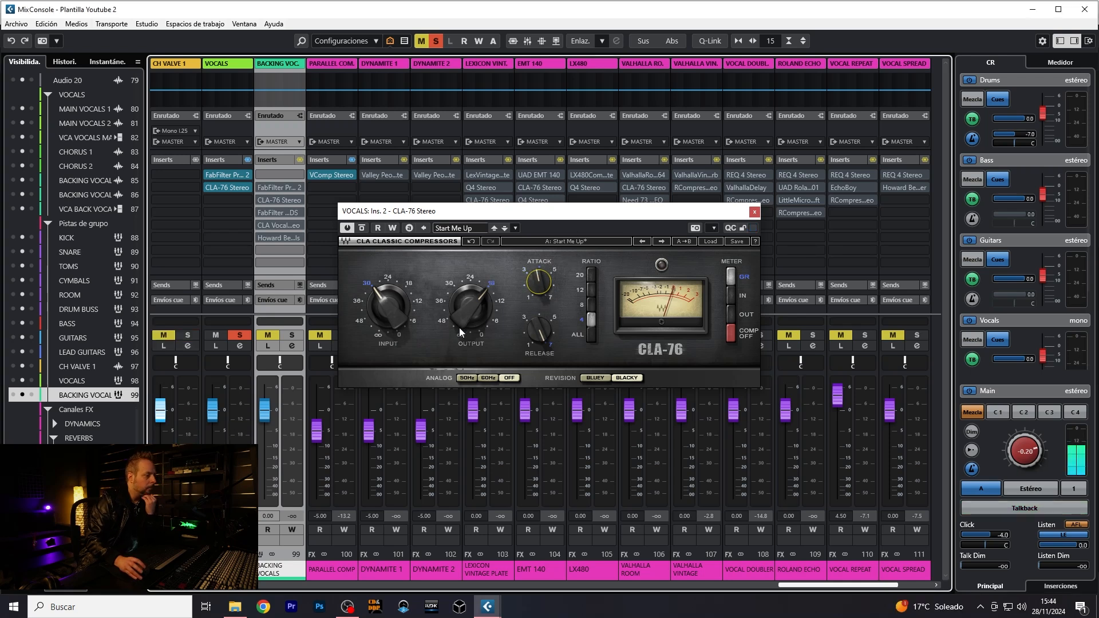
Set the CLA-76 input to about -20 and fine-tune its attack to about 3.95 while the vocal plays
drag(387, 307, 388, 293)
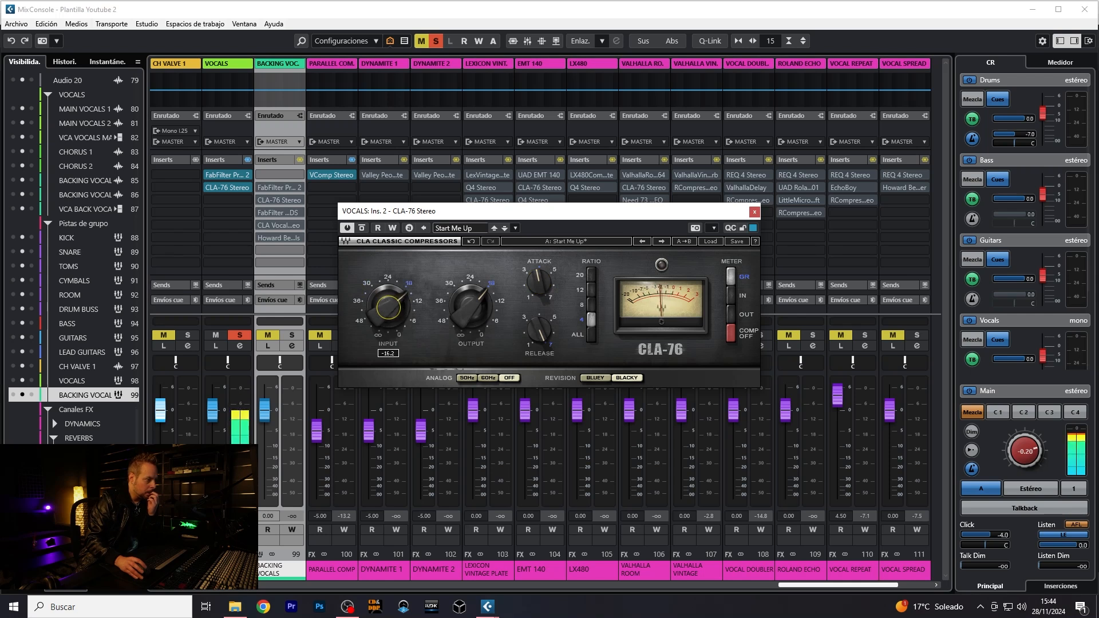
drag(387, 293, 393, 317)
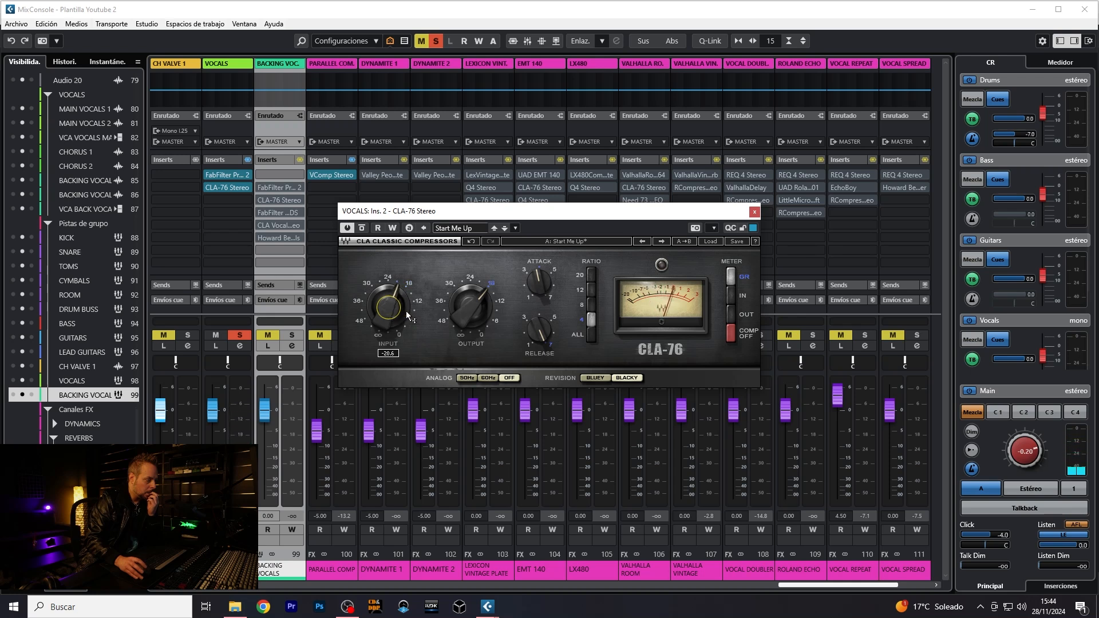
drag(410, 322, 390, 305)
drag(539, 278, 539, 288)
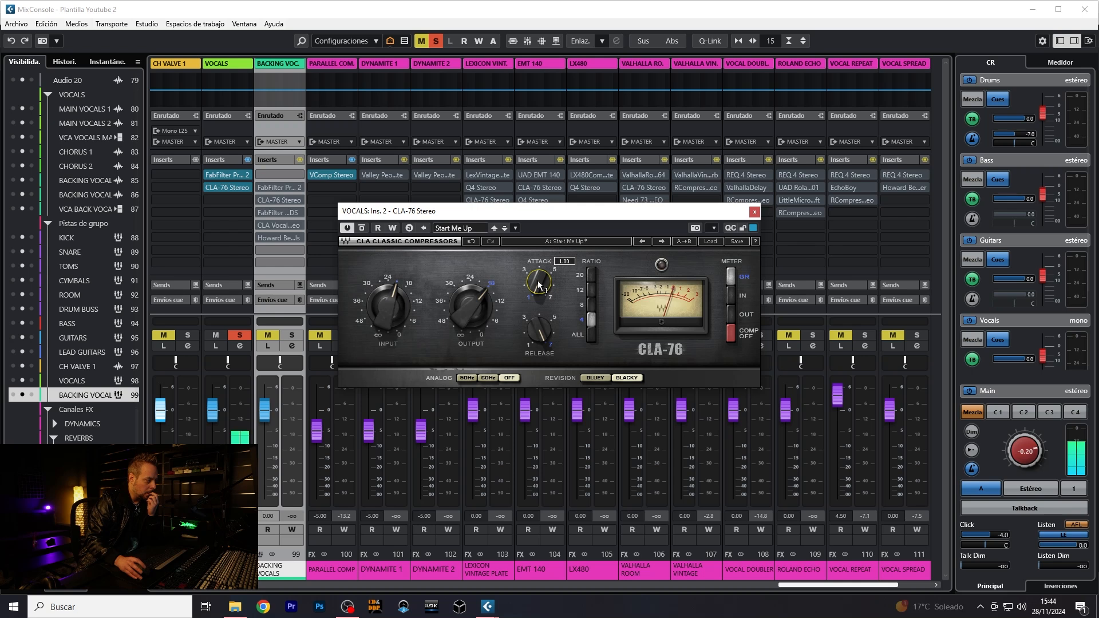
drag(538, 285, 539, 275)
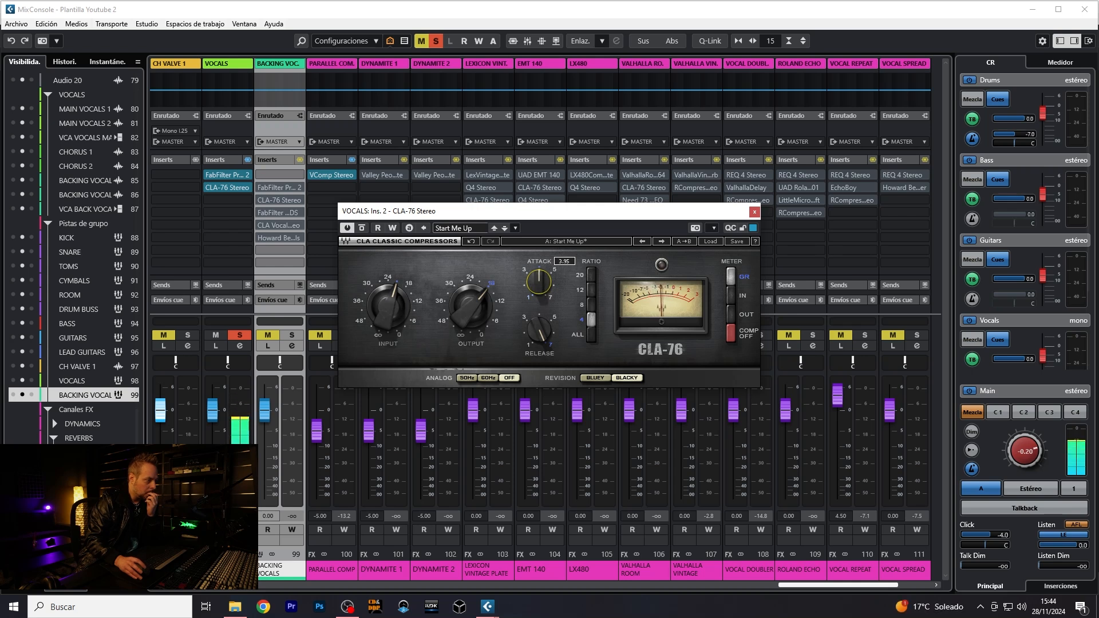
Try different CLA-76 attack settings on the VOCALS group, including 1.00
drag(539, 294, 539, 285)
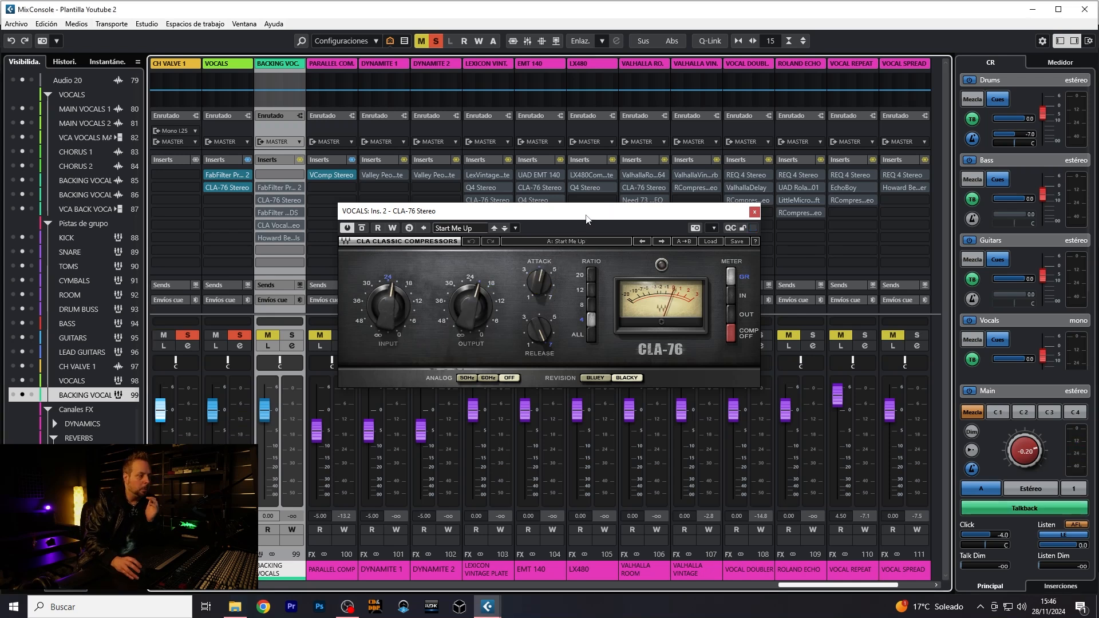
drag(544, 272, 548, 271)
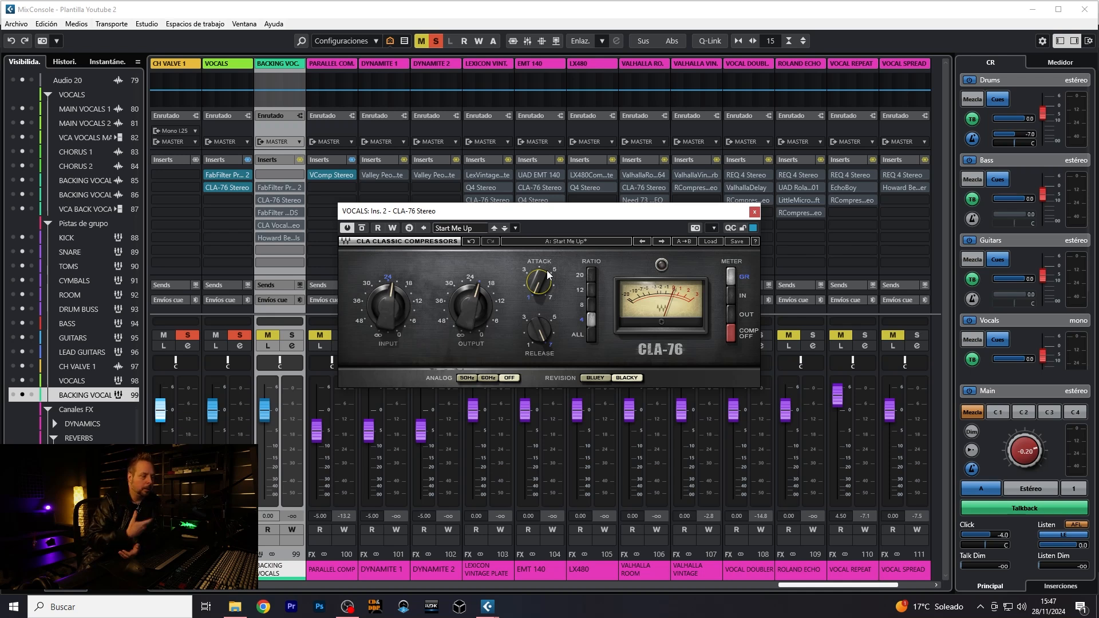
mouse_move(537, 283)
mouse_down()
mouse_move(537, 266)
mouse_move(537, 285)
mouse_up()
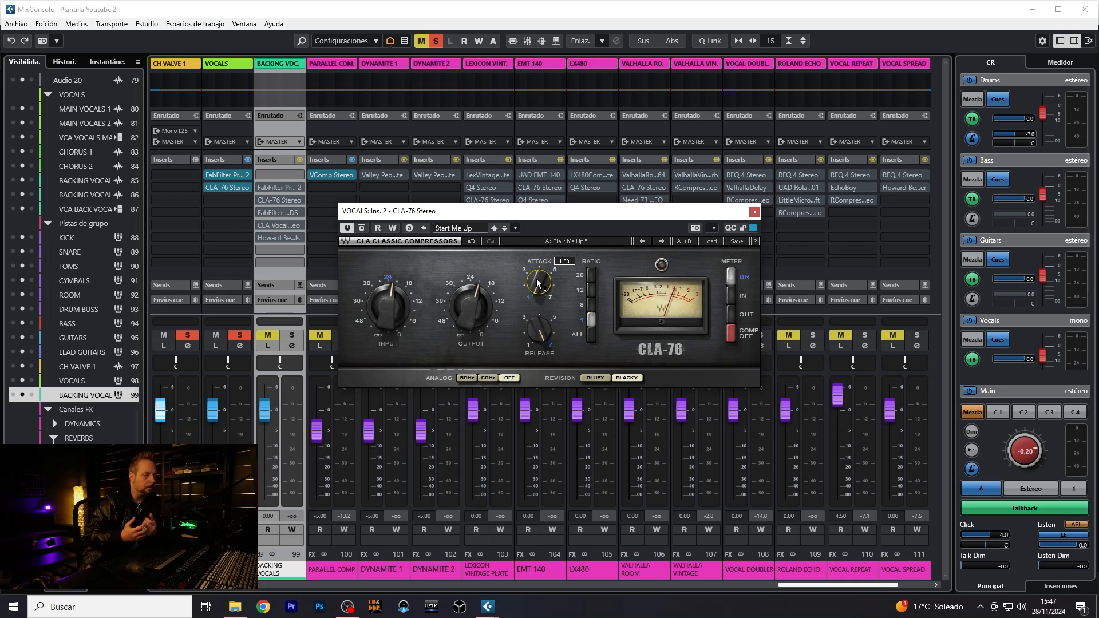
drag(539, 282, 538, 295)
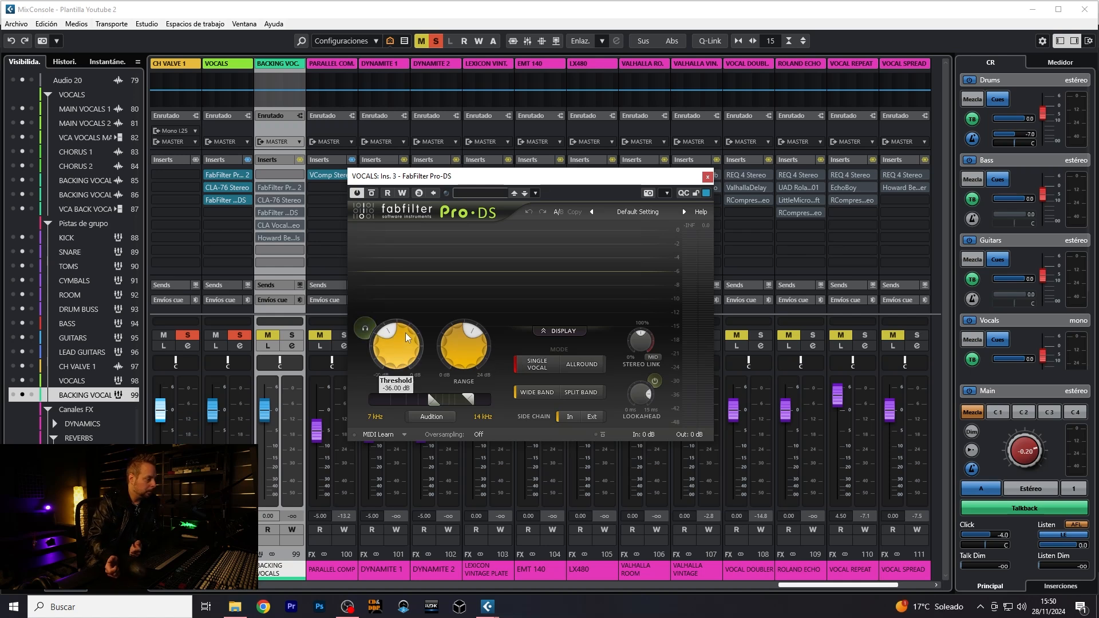
Lower the threshold of the FabFilter Pro-DS in the third VOCALS insert to about -43.7 dB while the vocal plays
mouse_move(405, 332)
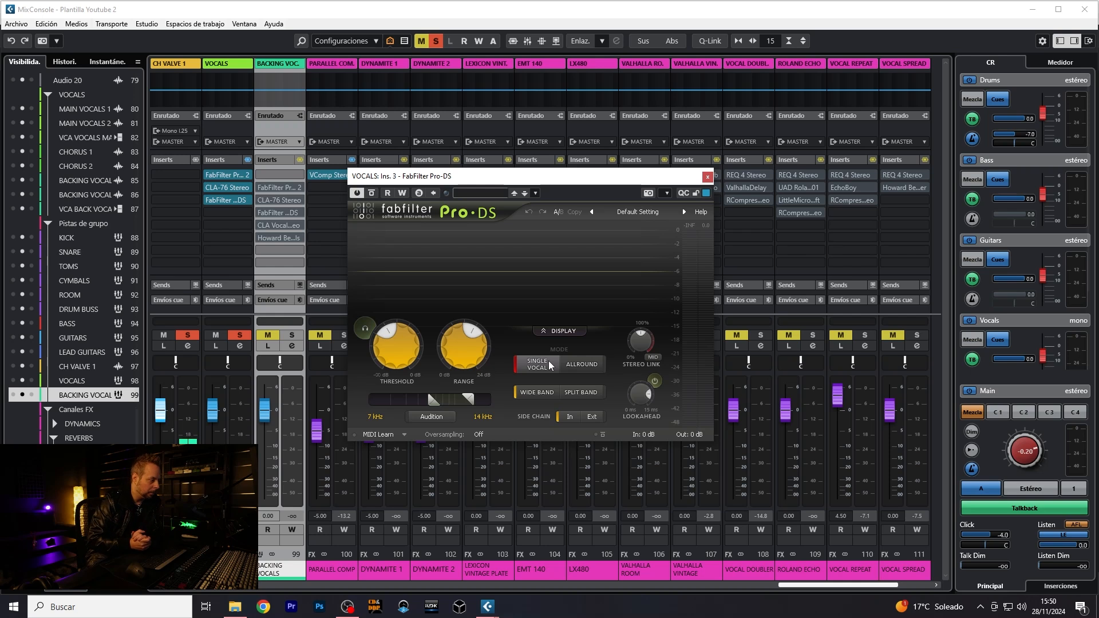
mouse_move(548, 360)
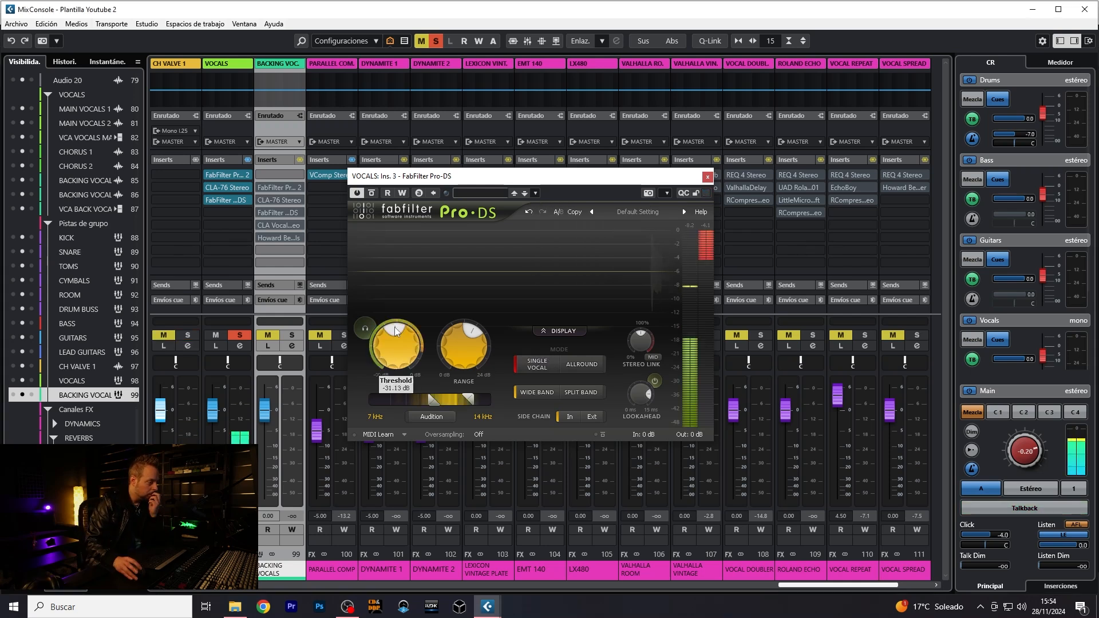
drag(395, 328, 395, 329)
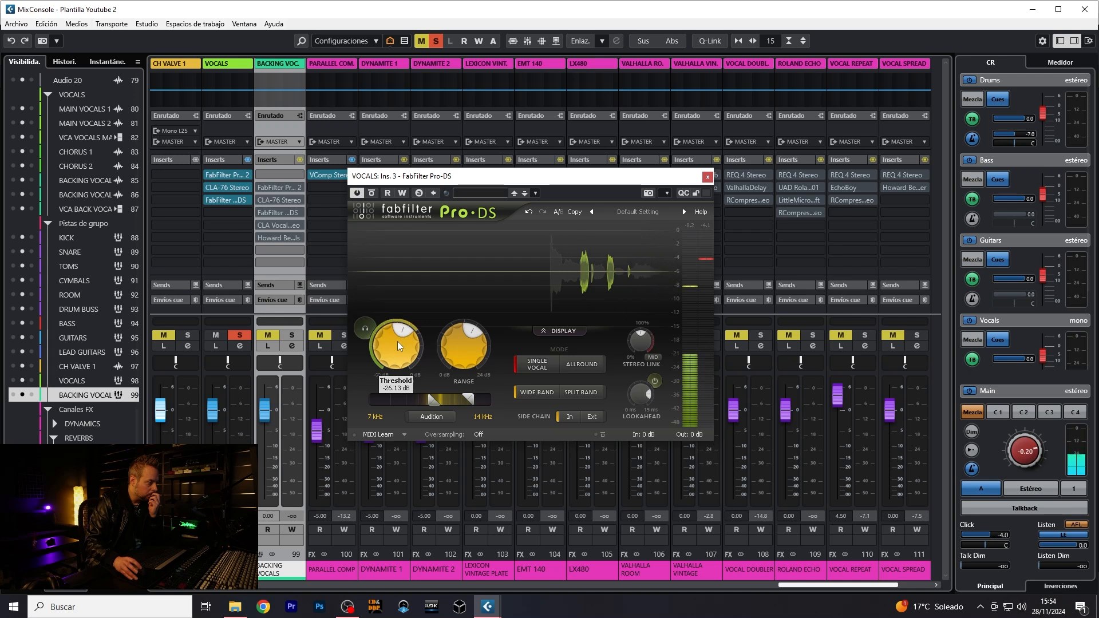
scroll(398, 345, down, 10)
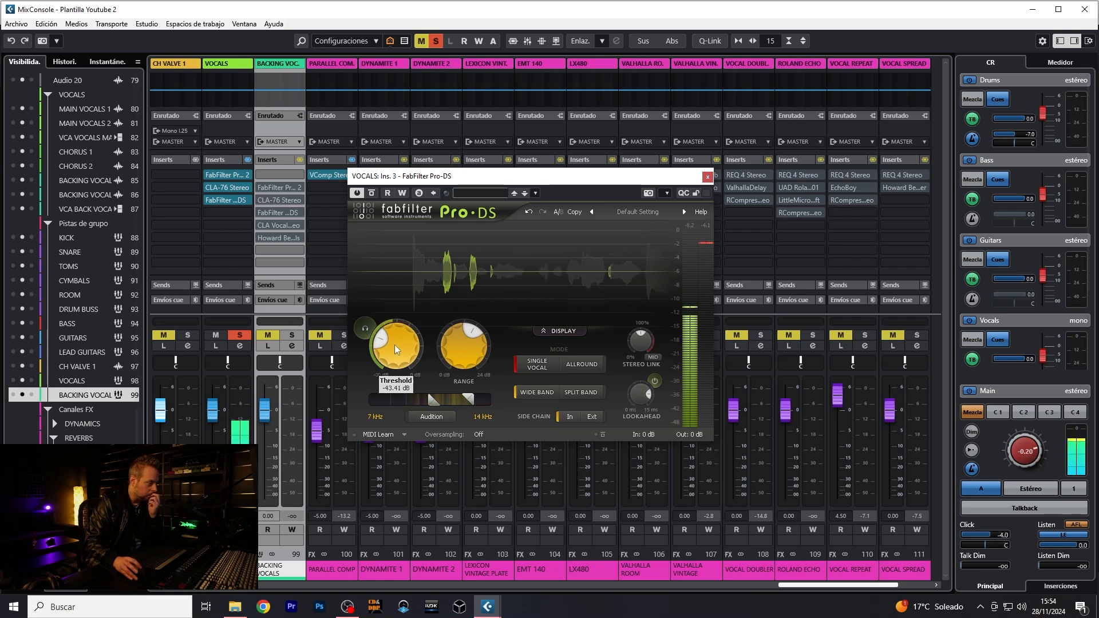
scroll(393, 343, up, 5)
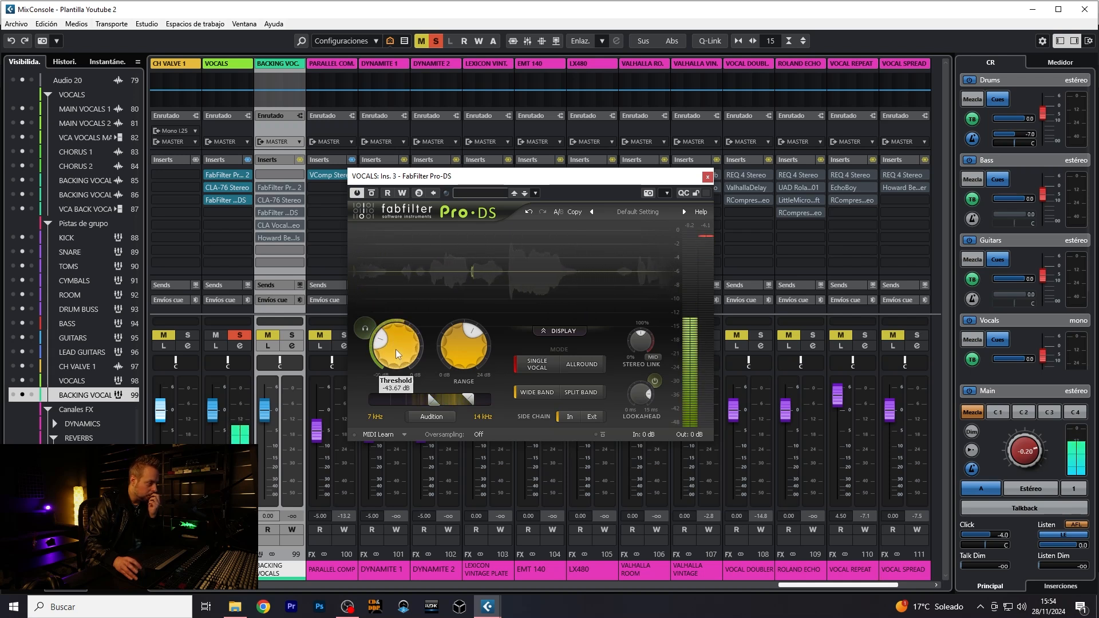
drag(395, 361, 389, 352)
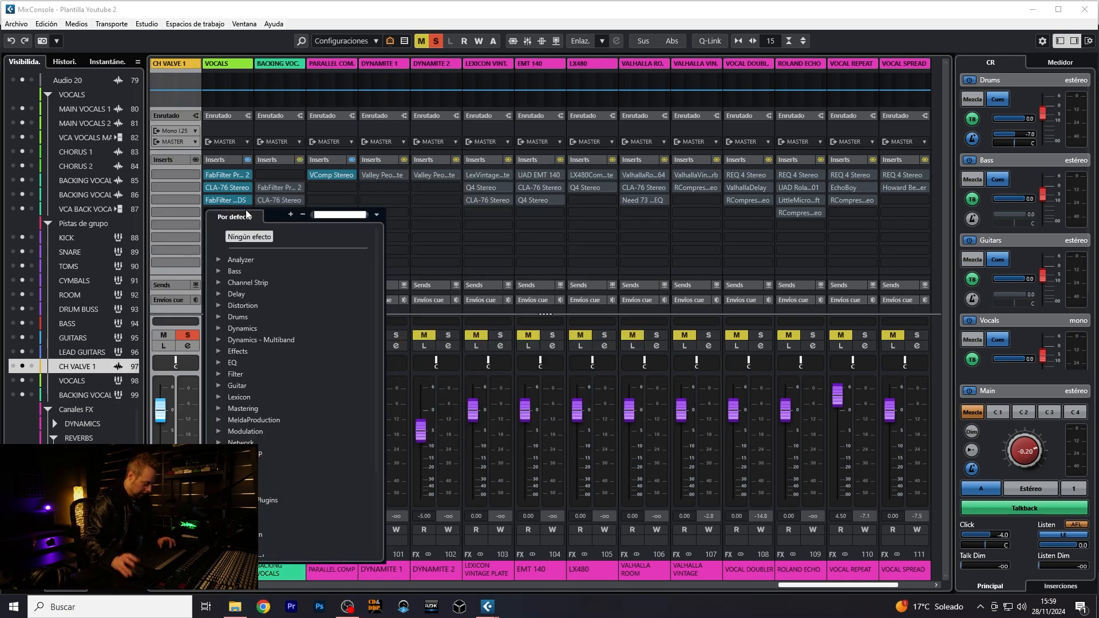
Insert CLA Vocals Stereo in the fourth insert slot of the VOCALS group and move its window aside
text(cla vo)
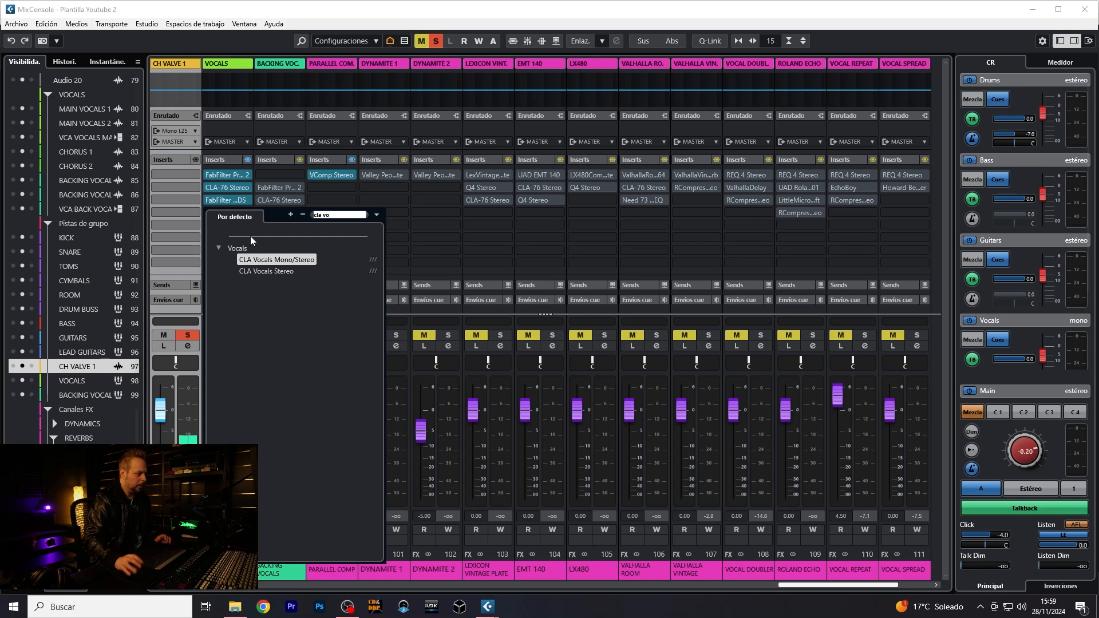
click(295, 272)
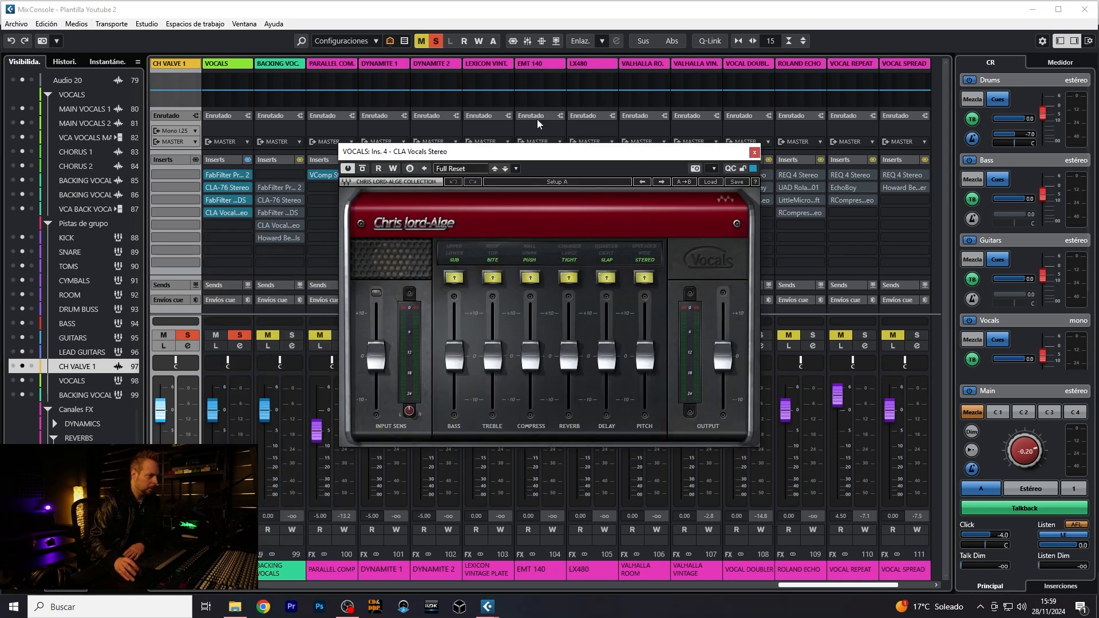
drag(527, 152, 465, 183)
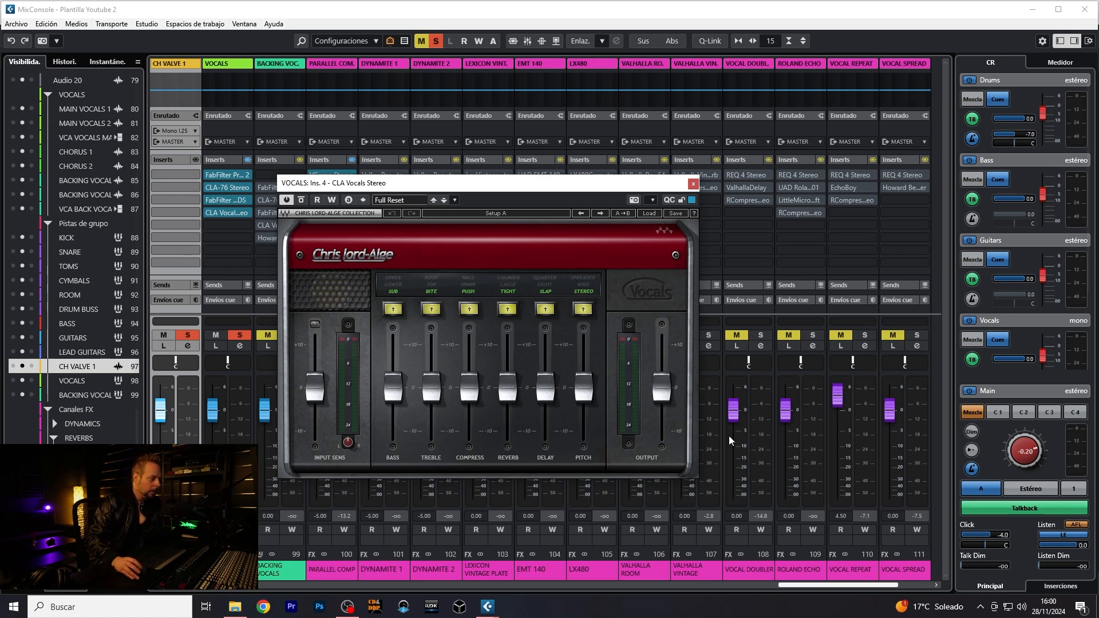
Switch off the pitch, delay and reverb sections of CLA Vocals, and set treble to Top and compression to Spank
click(584, 311)
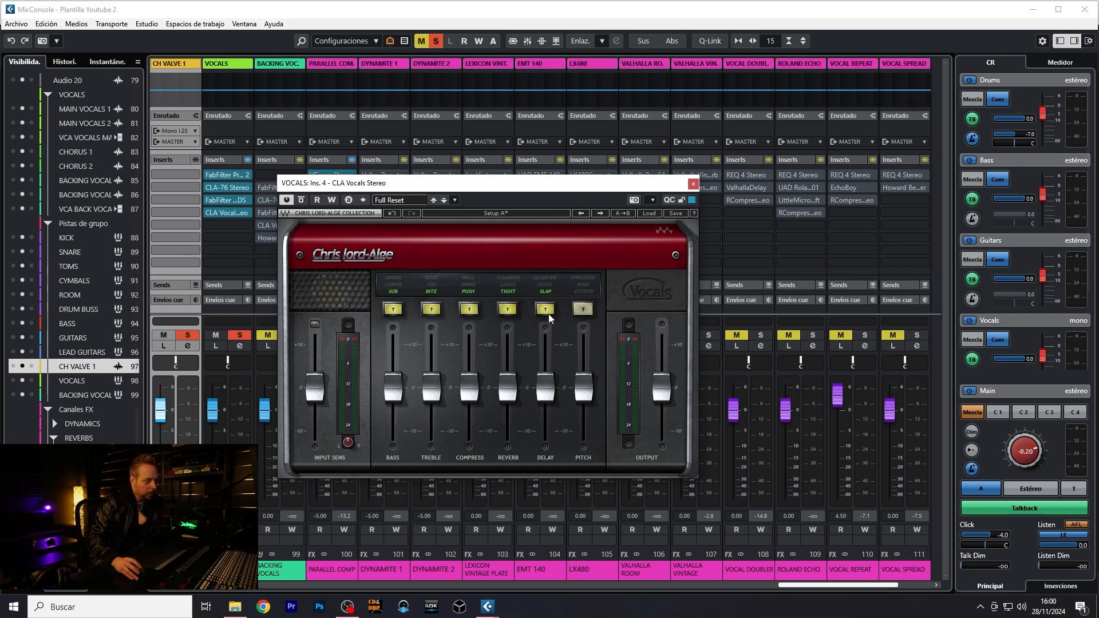
click(547, 312)
click(508, 312)
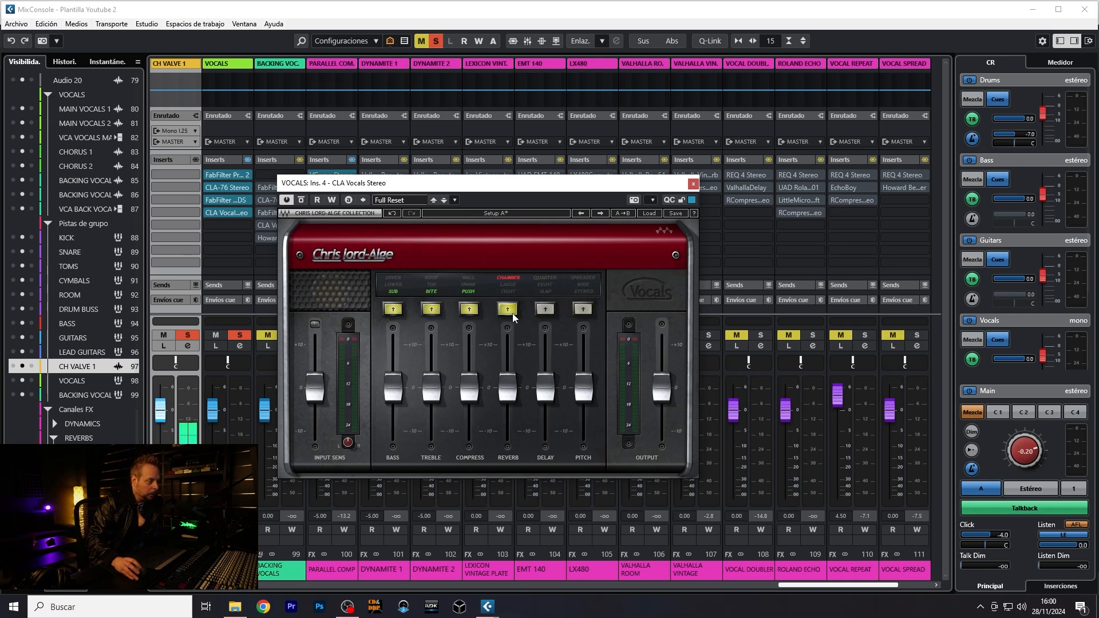
click(513, 315)
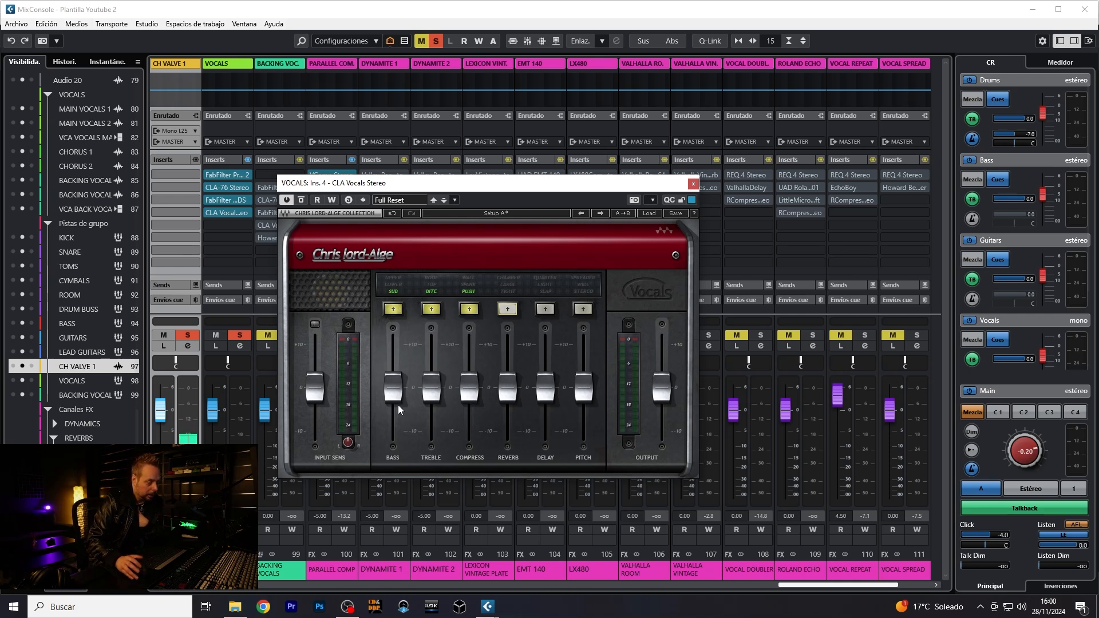
click(431, 309)
click(469, 310)
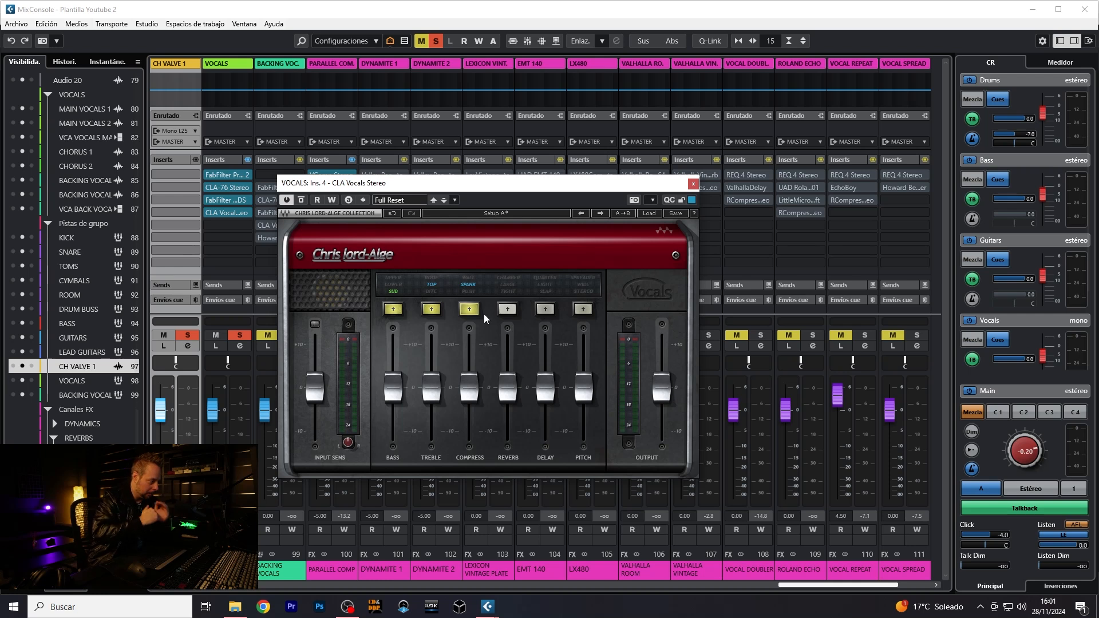
Lower the CLA Vocals bass and raise its compression during playback, and compare the result using bypass
key(space)
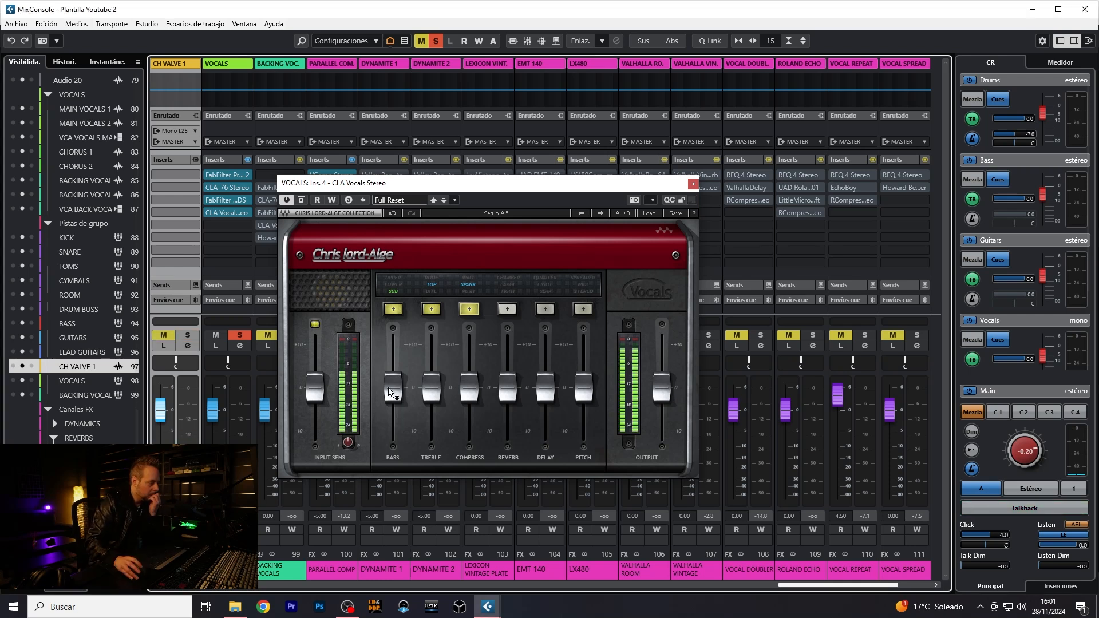
mouse_move(390, 392)
mouse_down()
mouse_move(397, 347)
mouse_move(393, 408)
mouse_up()
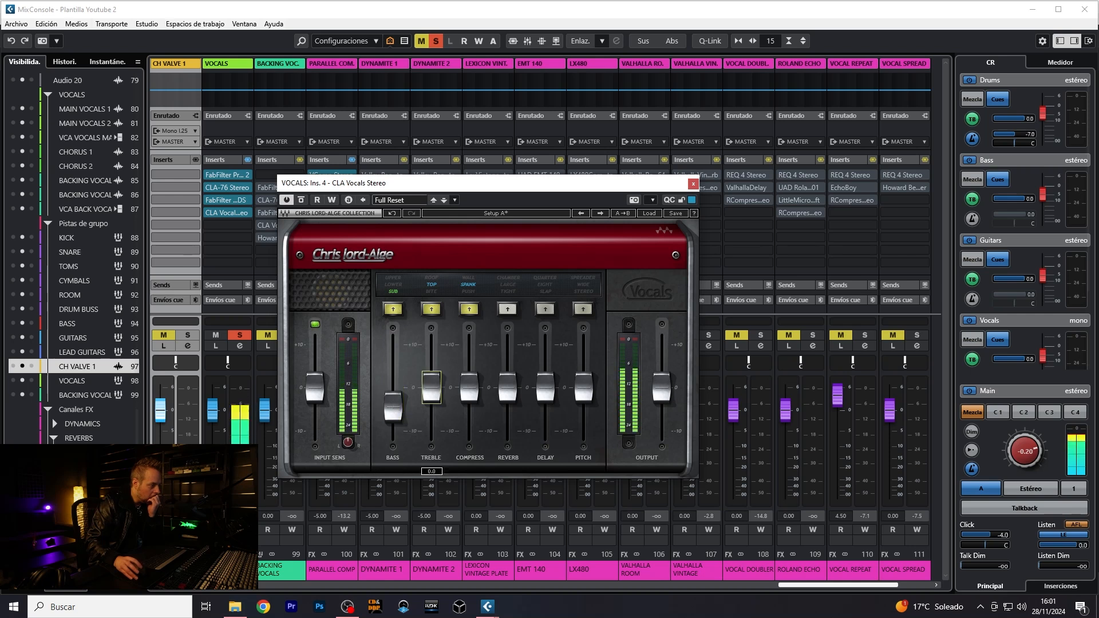
drag(431, 386, 468, 375)
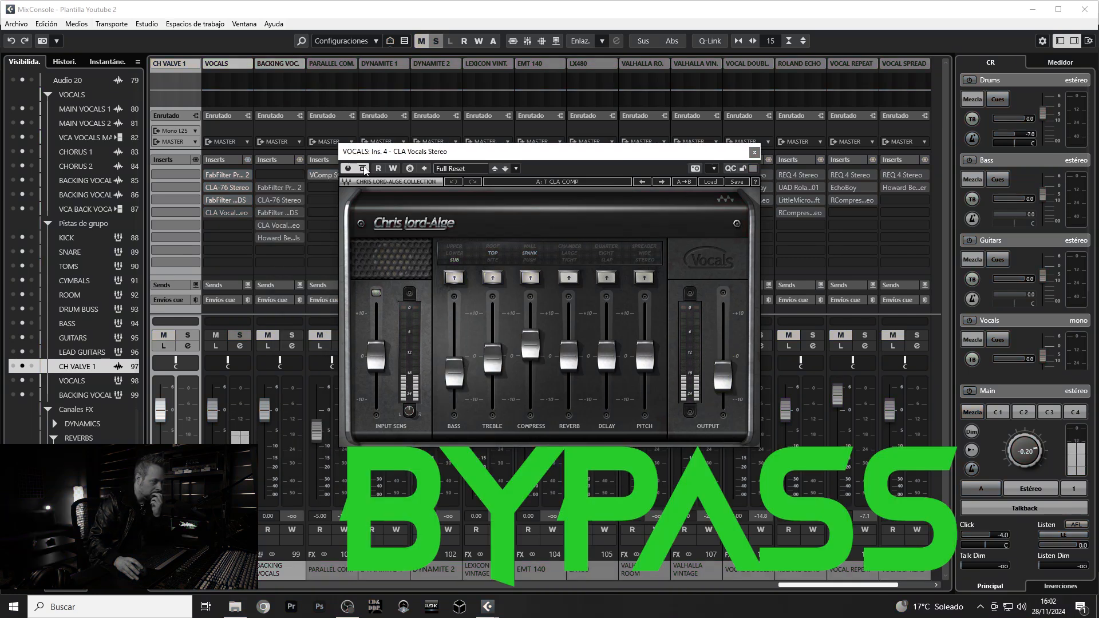
click(365, 170)
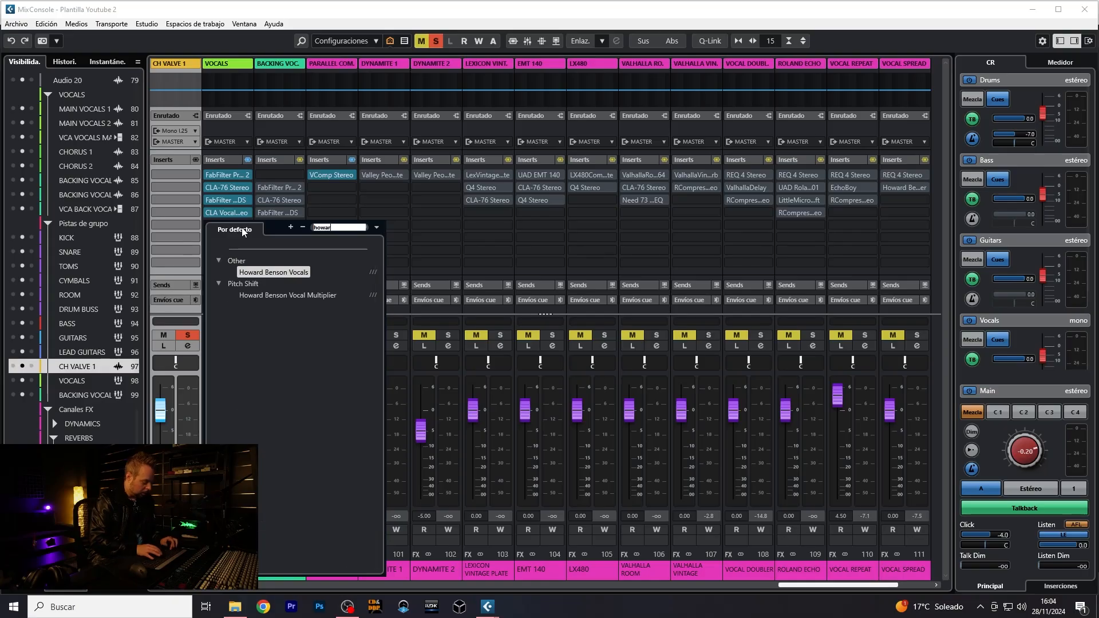
Insert Howard Benson Vocals in the fifth slot of the VOCALS group and switch off its Vocals, EQ, Multiplier, Echo and Space sections
click(286, 272)
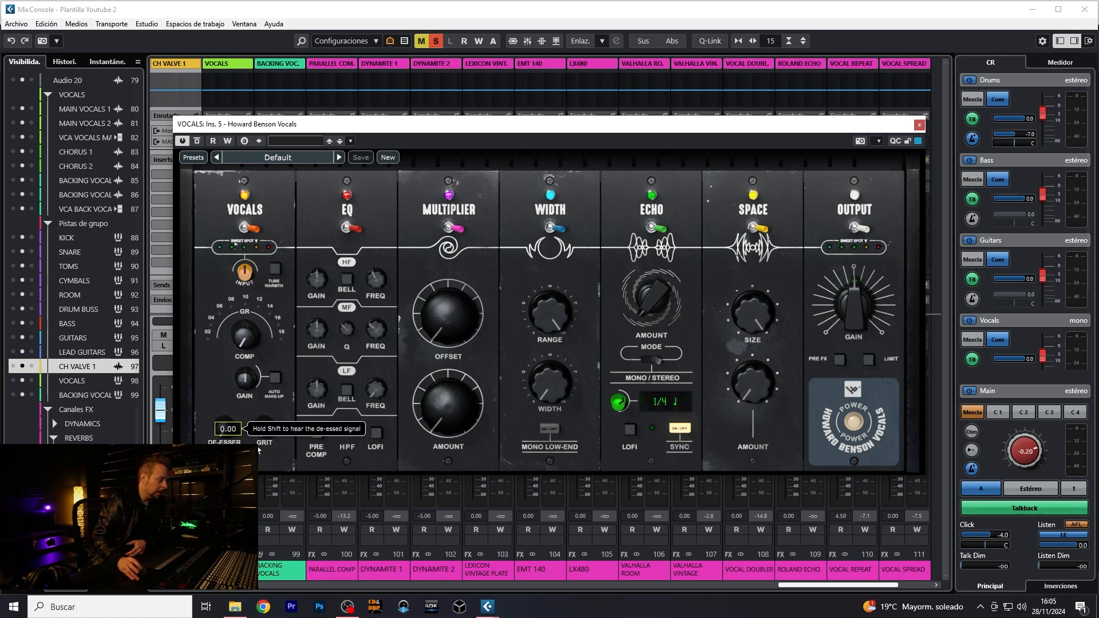
mouse_move(239, 349)
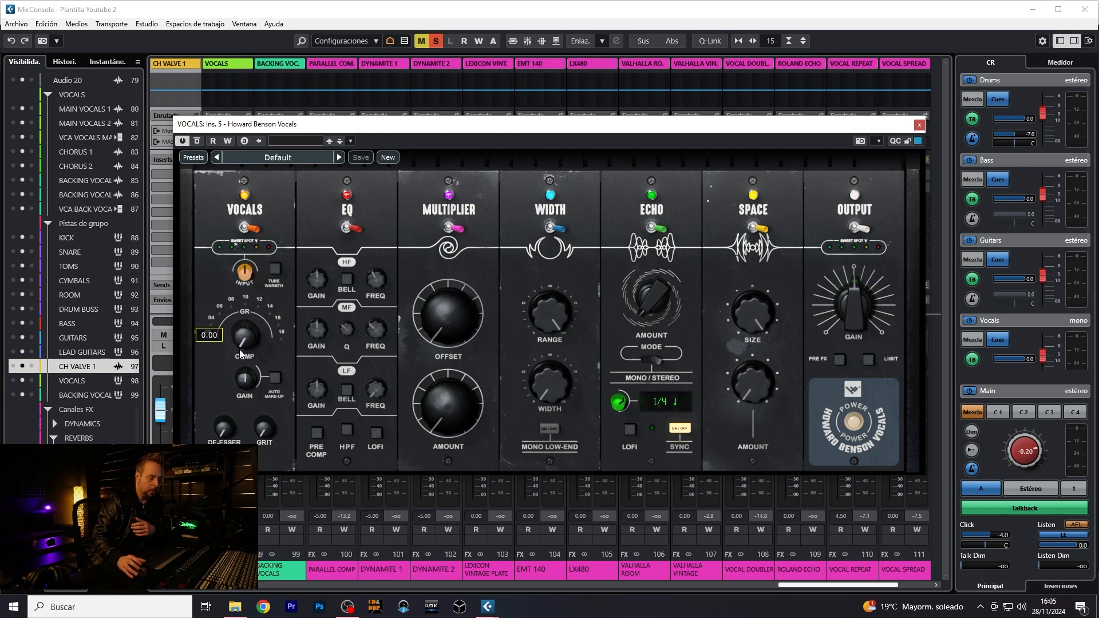
click(248, 229)
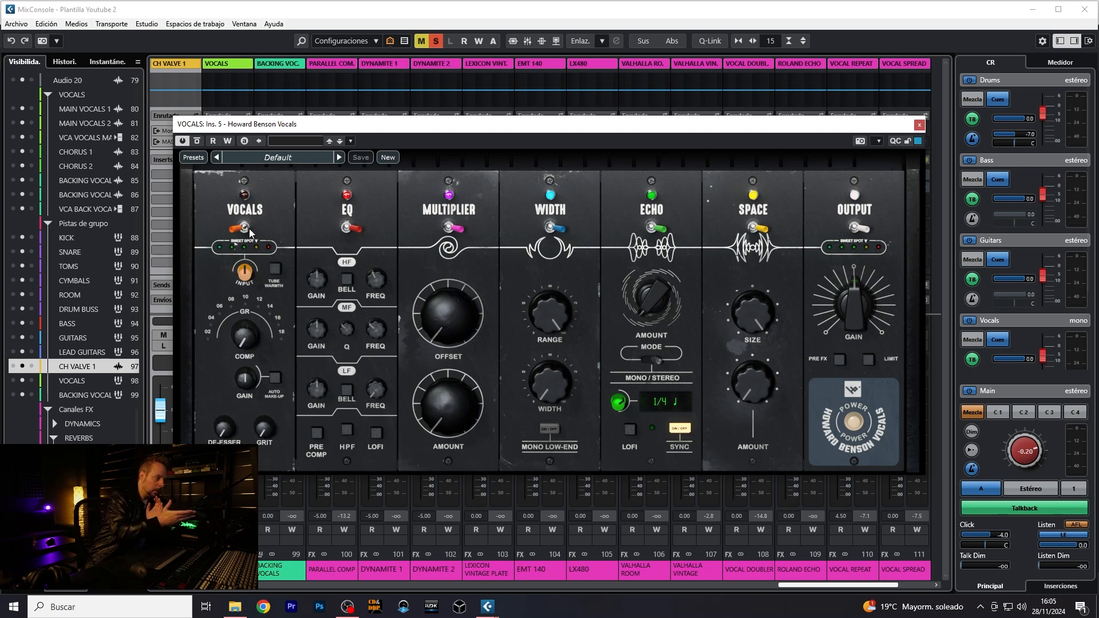
click(346, 229)
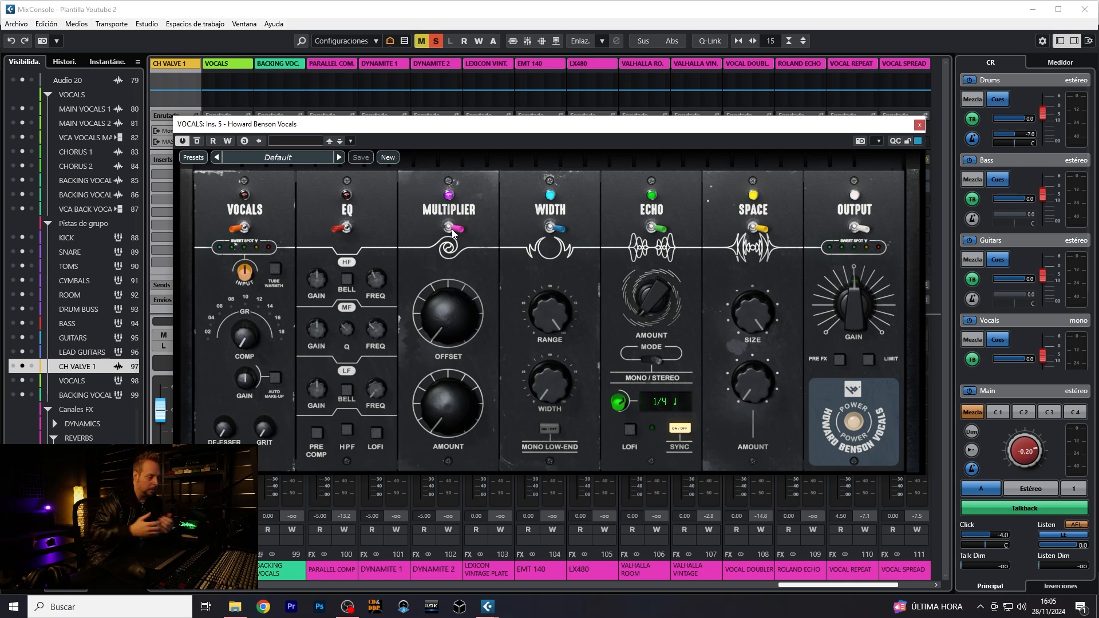
click(452, 229)
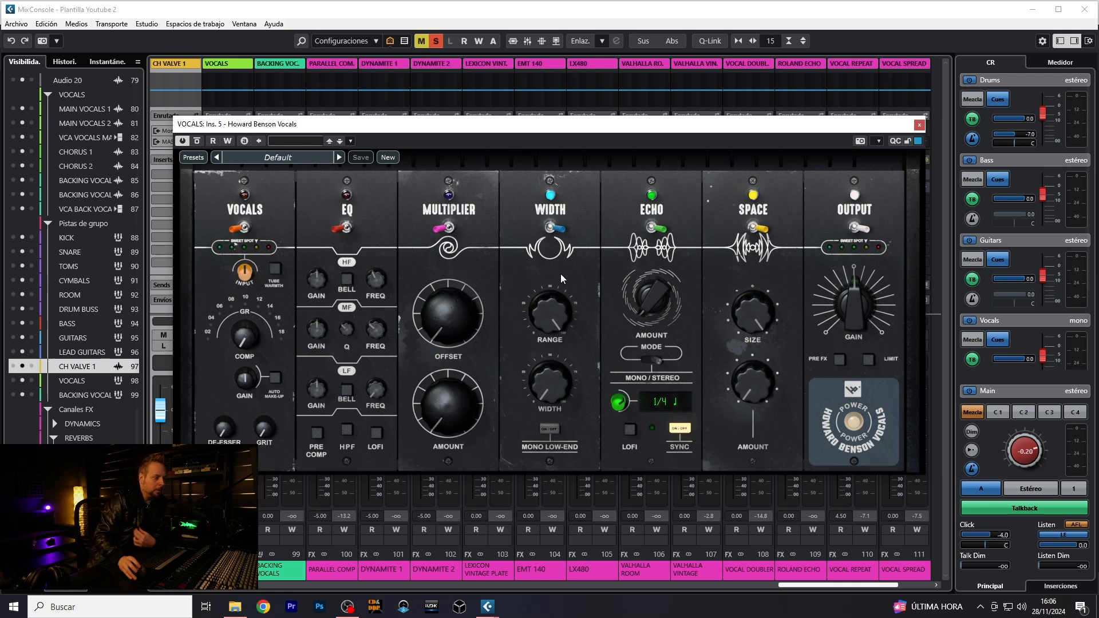
click(658, 230)
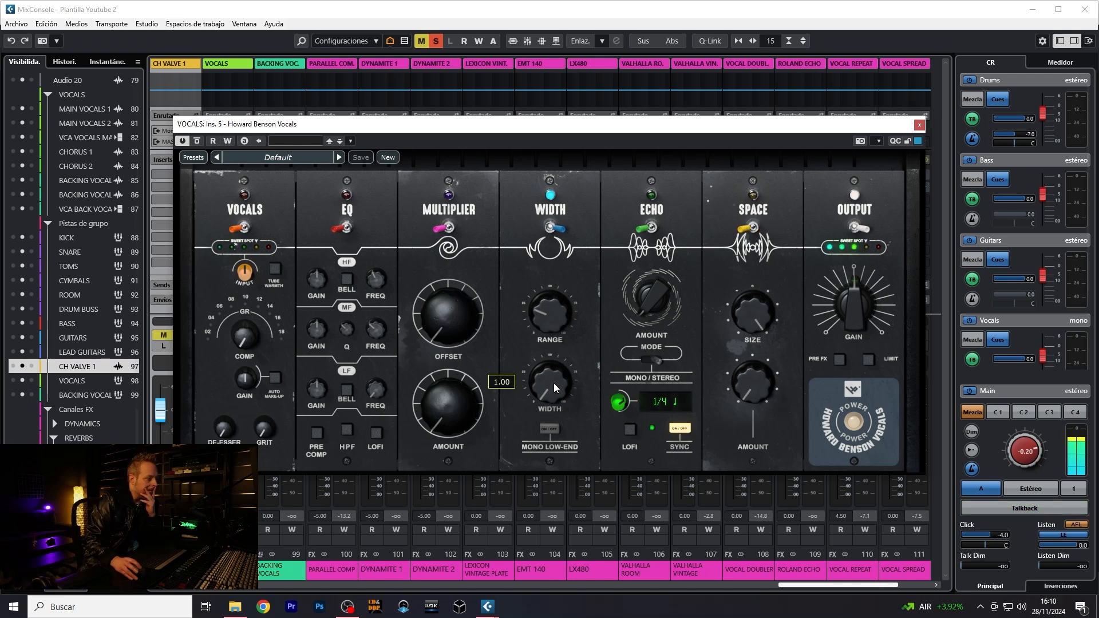
Adjust the Width section's width and range while the vocal plays, trying a range of 73, and stop playback
mouse_move(555, 383)
mouse_down()
mouse_move(565, 357)
mouse_move(553, 370)
mouse_move(553, 361)
mouse_move(555, 391)
mouse_up()
mouse_move(543, 328)
mouse_down()
mouse_move(543, 296)
mouse_move(549, 316)
mouse_move(547, 307)
mouse_up()
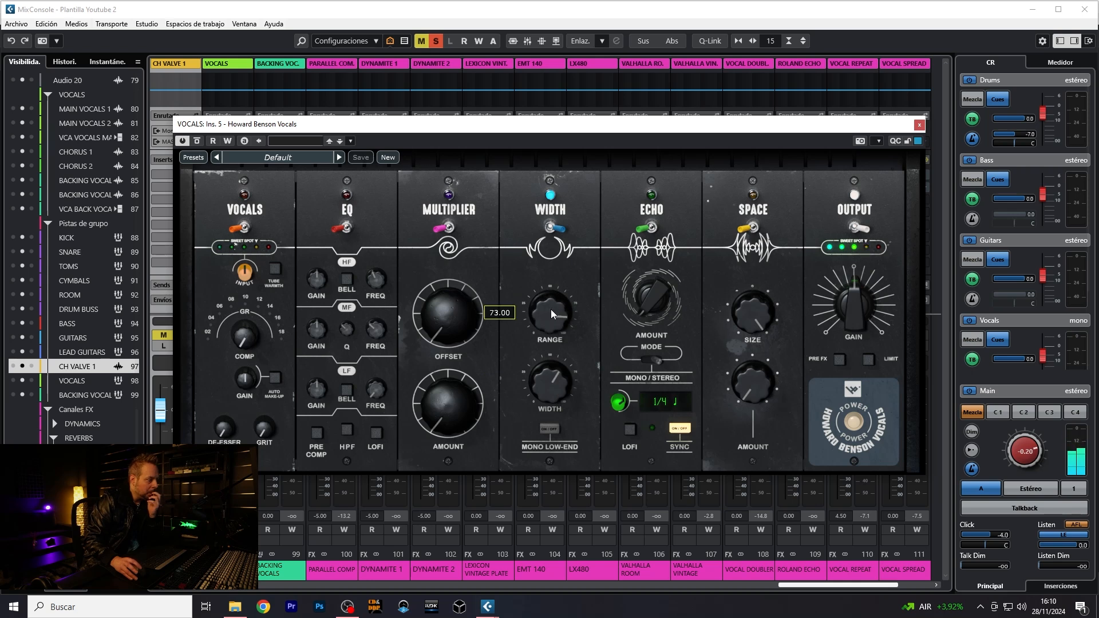
drag(550, 308, 555, 325)
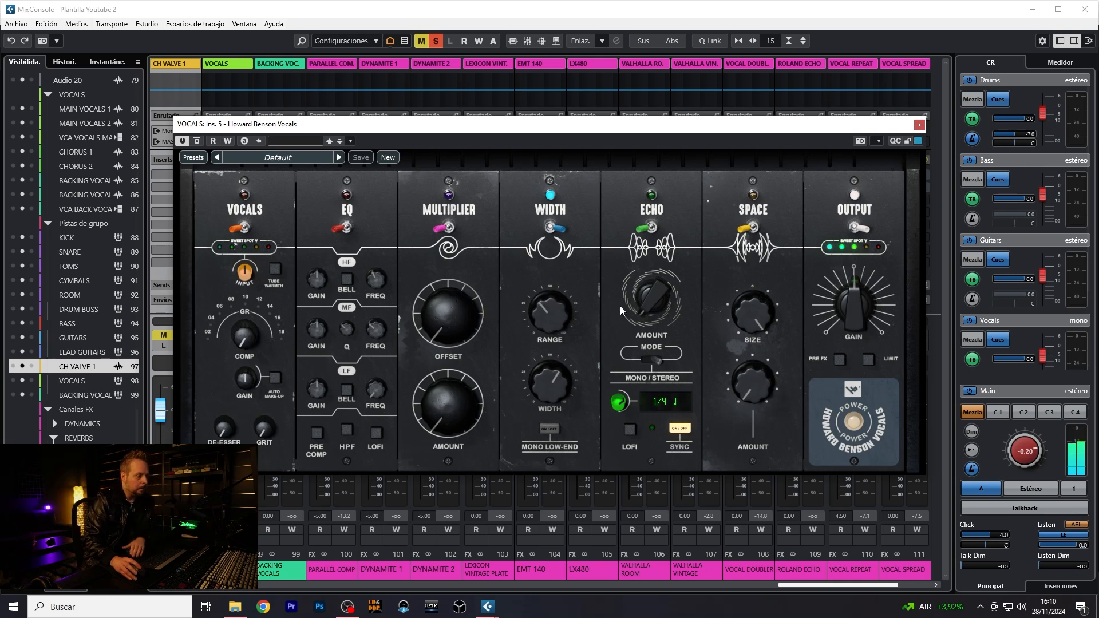
key(space)
click(165, 334)
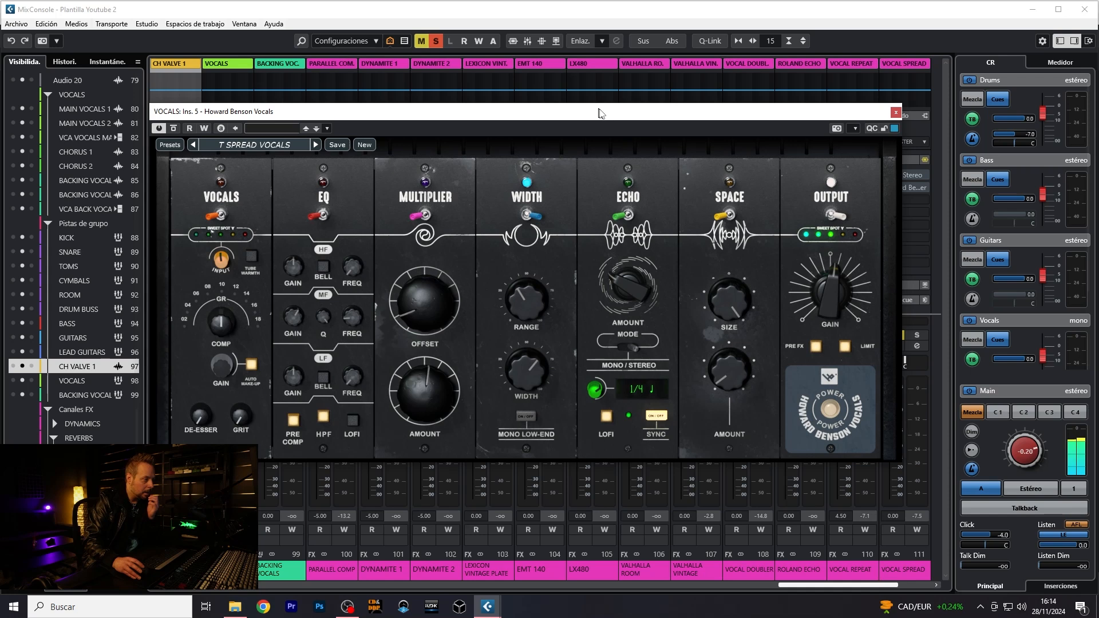
Switch on the Space section of Howard Benson Vocals, slightly reduce its size during playback, and stop playback
drag(599, 113, 610, 117)
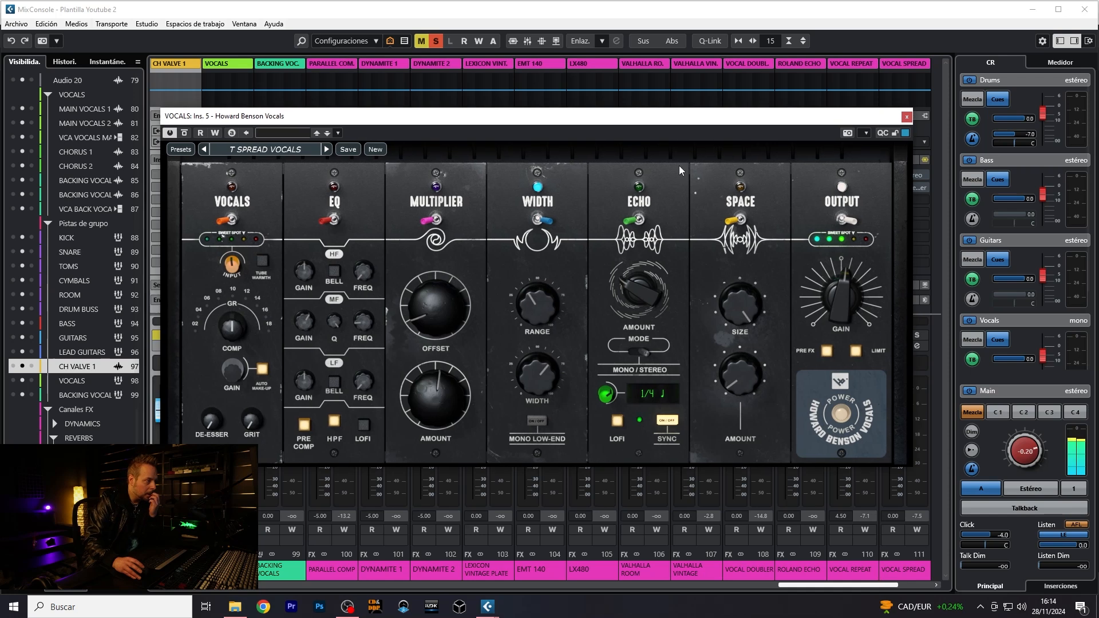
click(740, 220)
mouse_move(751, 323)
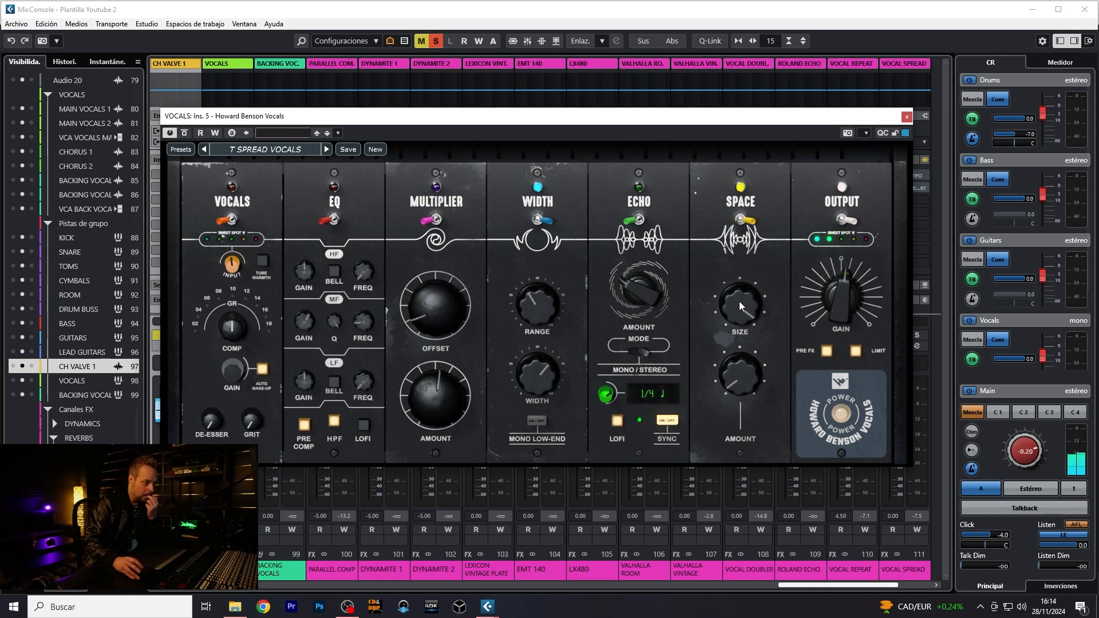
drag(738, 297, 740, 305)
mouse_move(740, 305)
drag(743, 307, 743, 304)
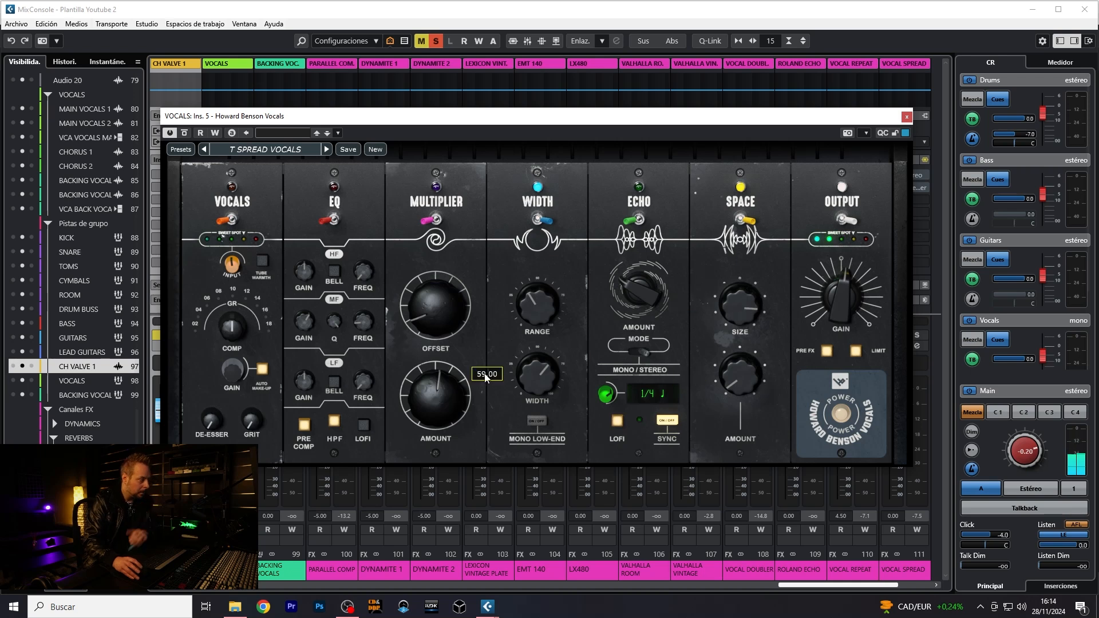
key(space)
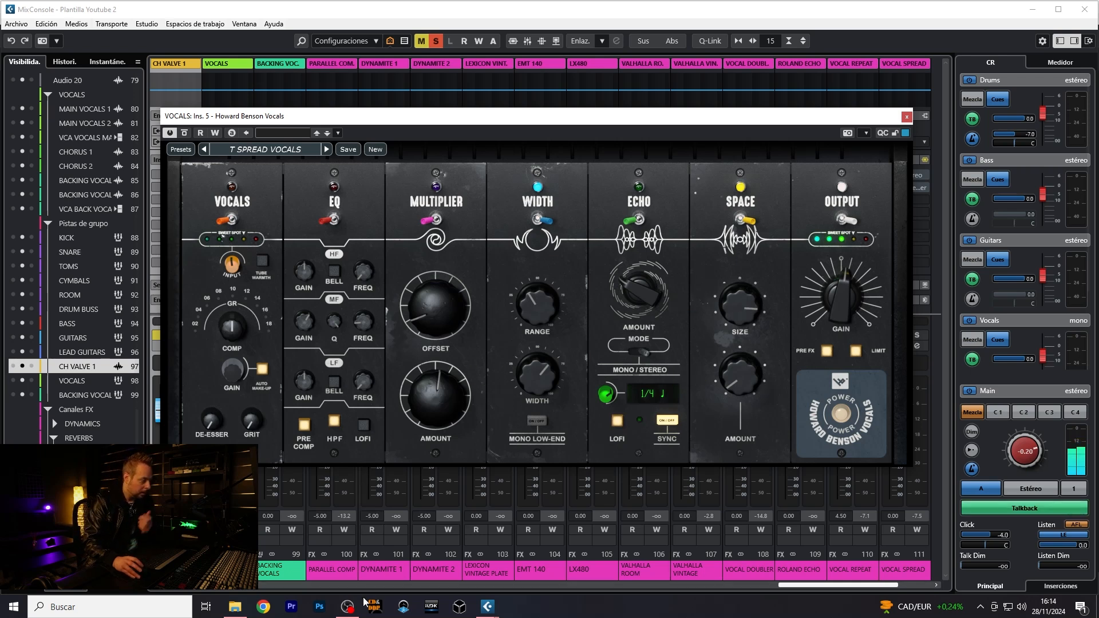
drag(630, 122, 610, 131)
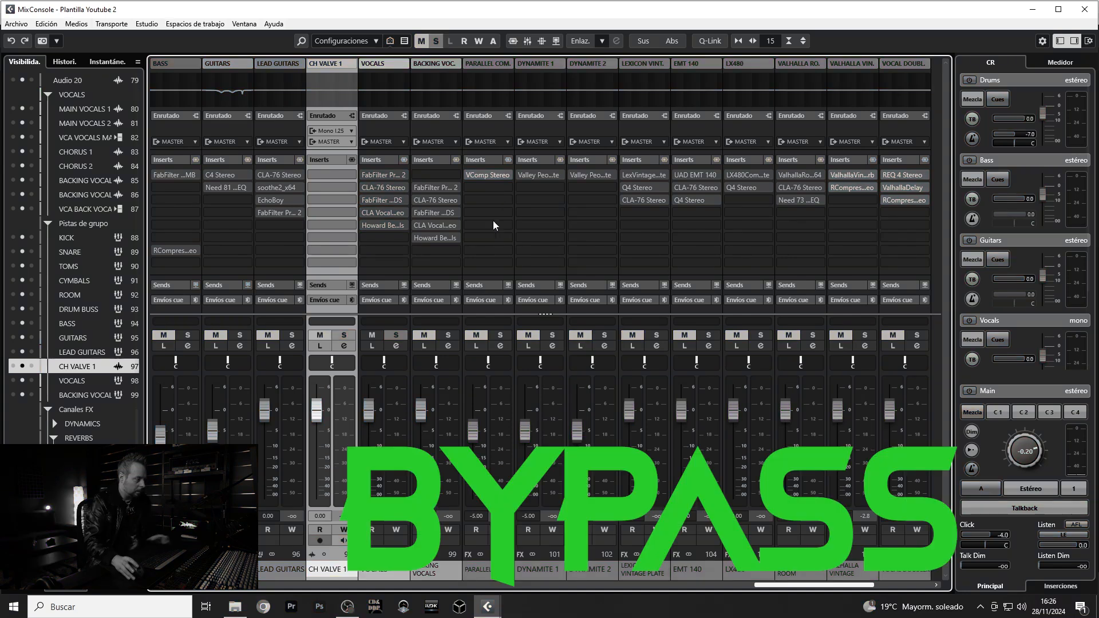
Switch the bypassed insert chain of the VOCALS group back on
click(404, 160)
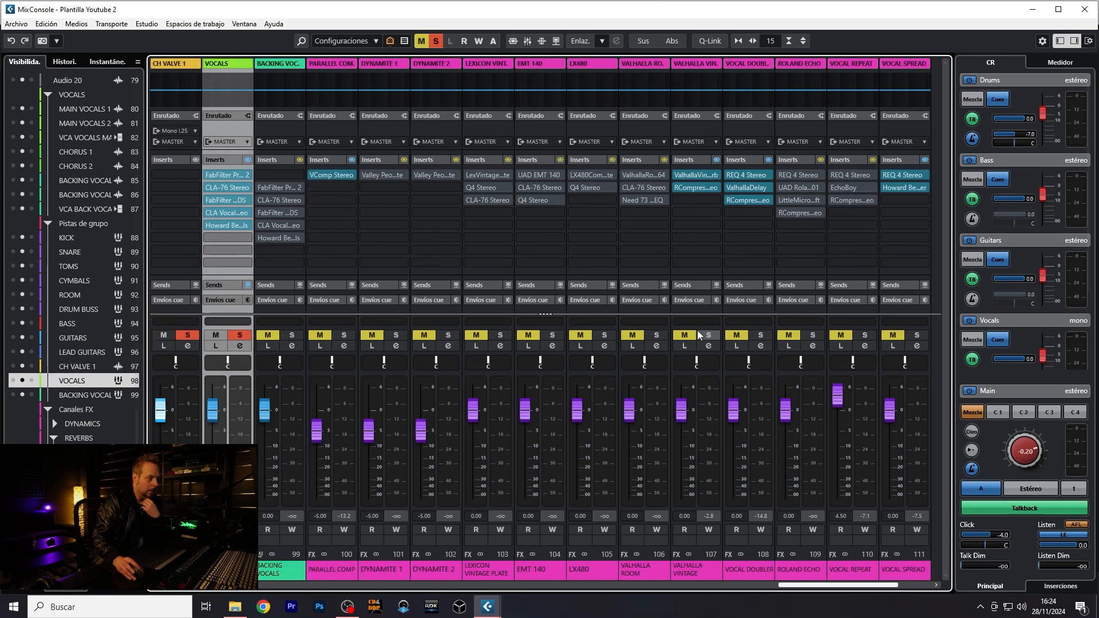
Solo the VALHALLA VINTAGE effects channel and open its ValhallaVintageVerb reverb
click(708, 335)
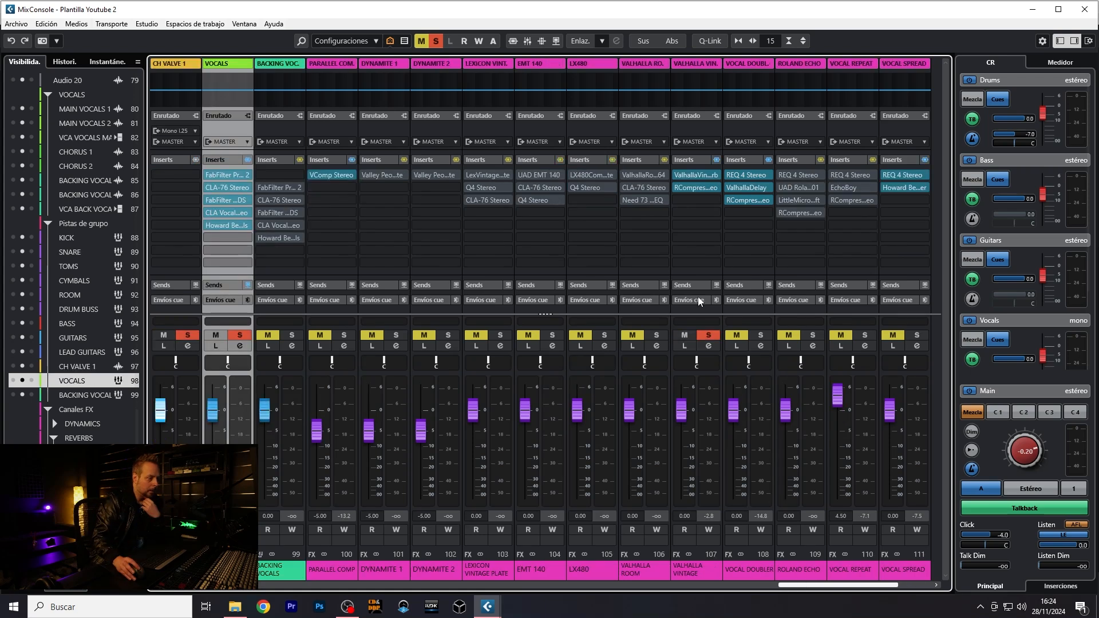
click(691, 174)
drag(540, 114, 512, 127)
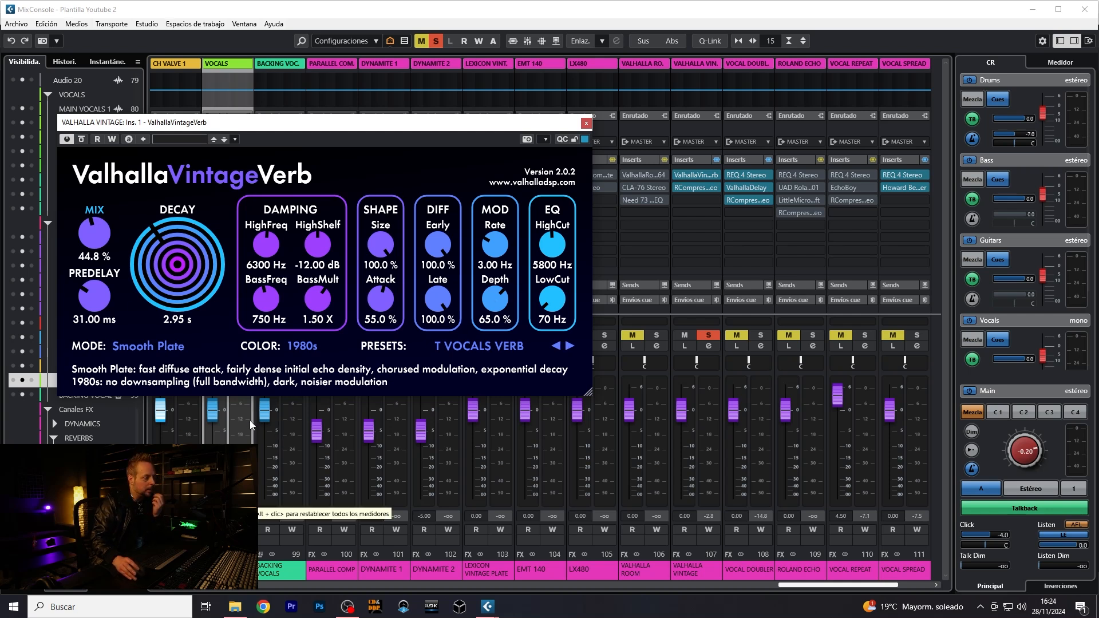
drag(515, 123, 553, 129)
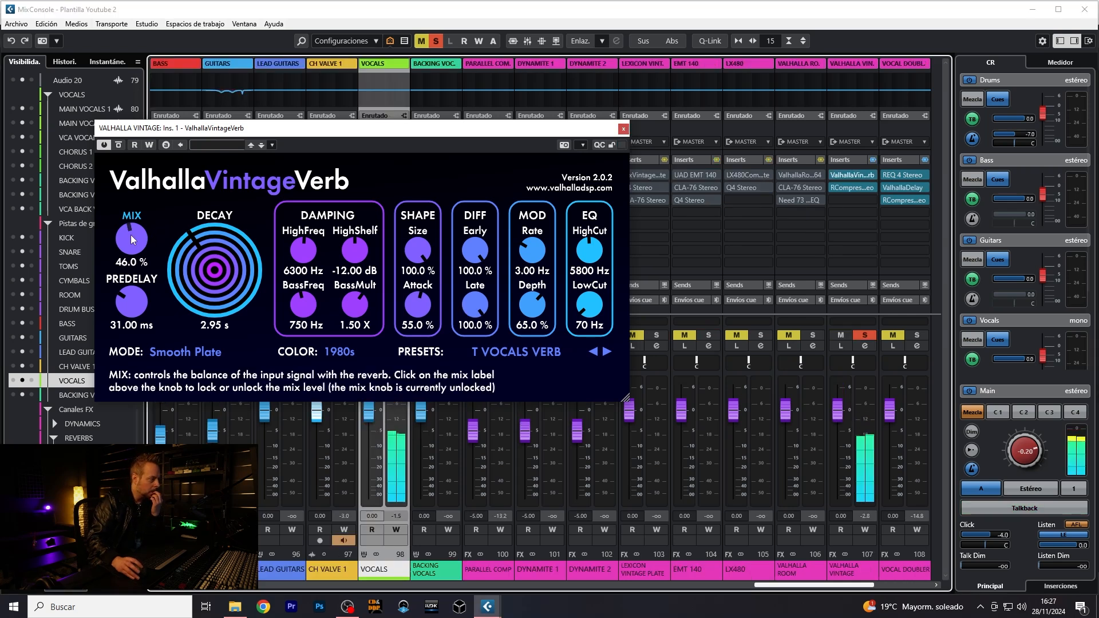
Audition the ValhallaVintageVerb mix during playback, raising it to 100 % and settling at 43.6 %
drag(130, 235, 136, 278)
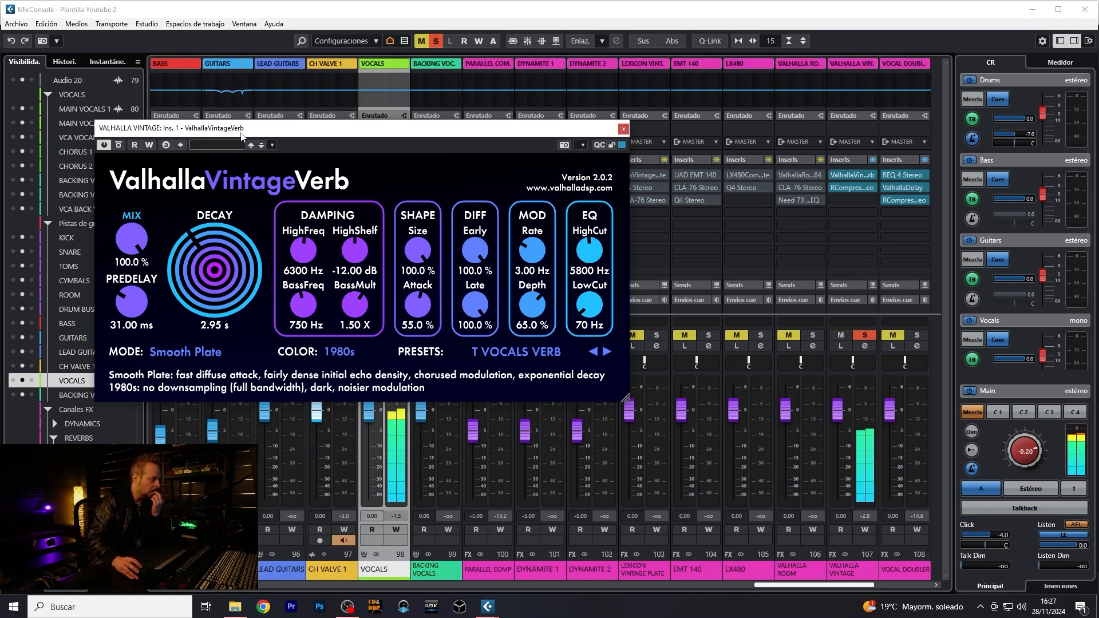
drag(241, 136, 396, 152)
mouse_move(287, 245)
mouse_down()
mouse_move(288, 272)
mouse_move(283, 250)
mouse_up()
scroll(283, 246, up, 8)
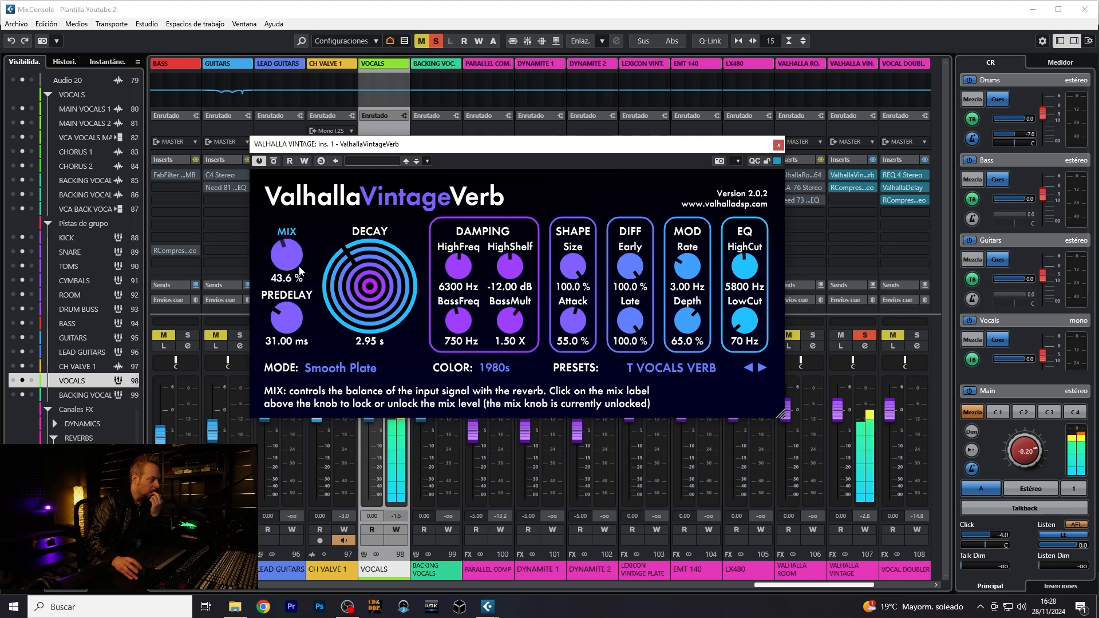
Audition reverb decay times down to 0.35 s while the vocal plays, settle at 2.46 s, and close the reverb
scroll(370, 259, up, 10)
scroll(369, 269, down, 15)
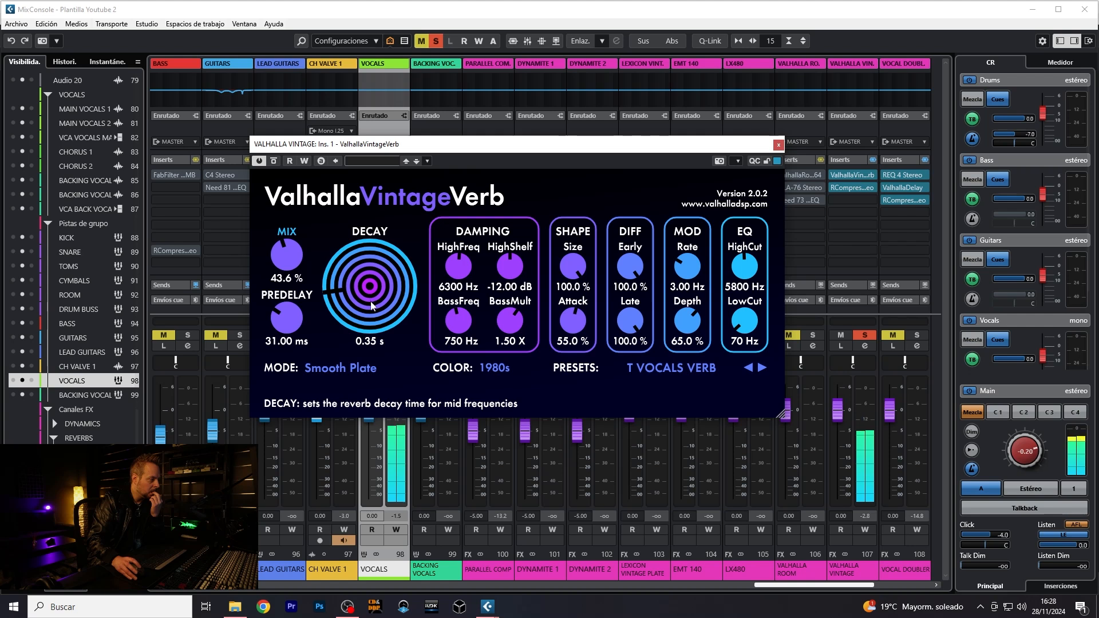
scroll(367, 302, up, 2)
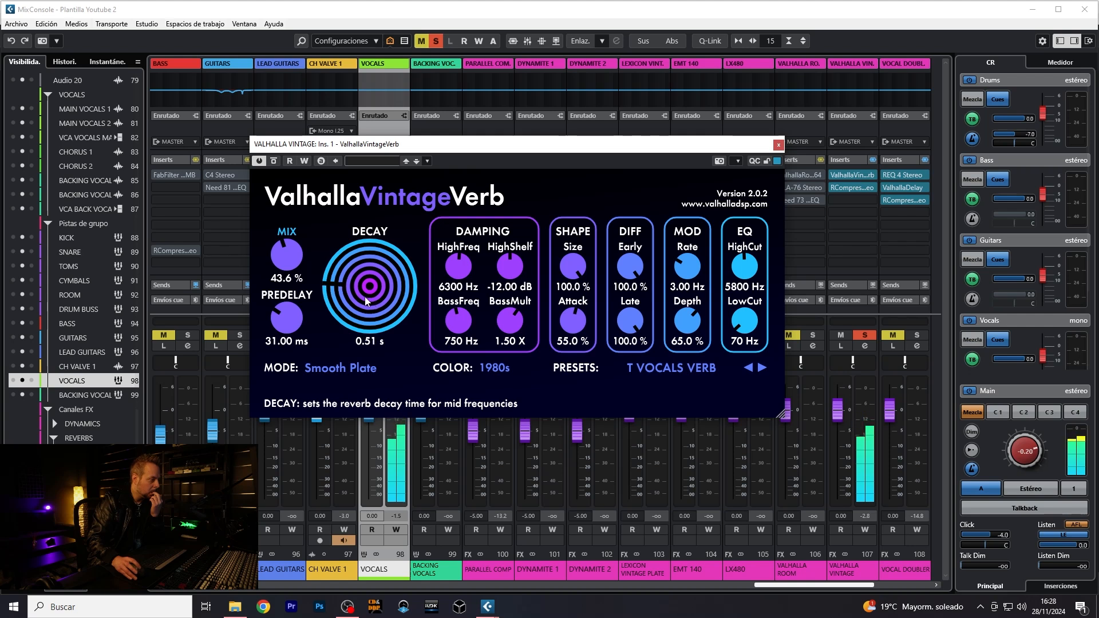
scroll(365, 309, up, 5)
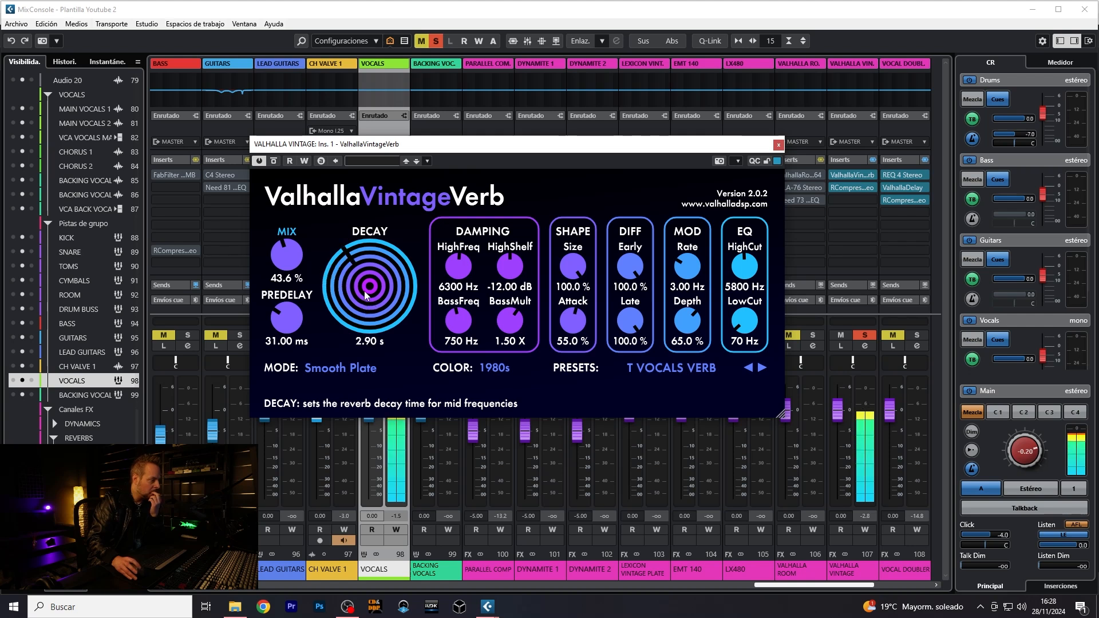
scroll(363, 301, down, 3)
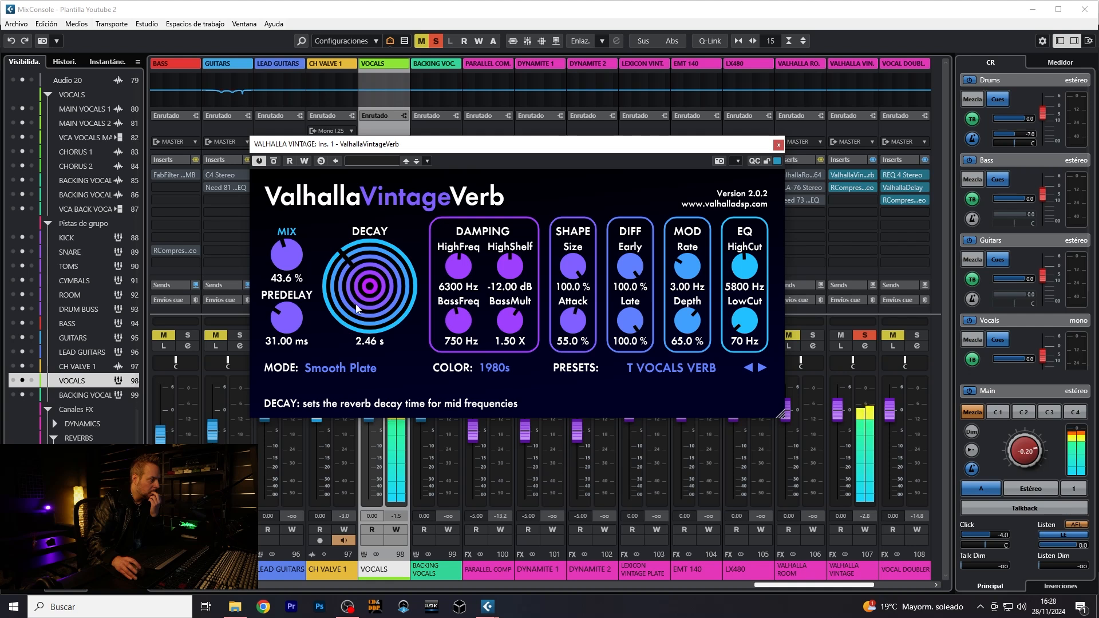
click(778, 147)
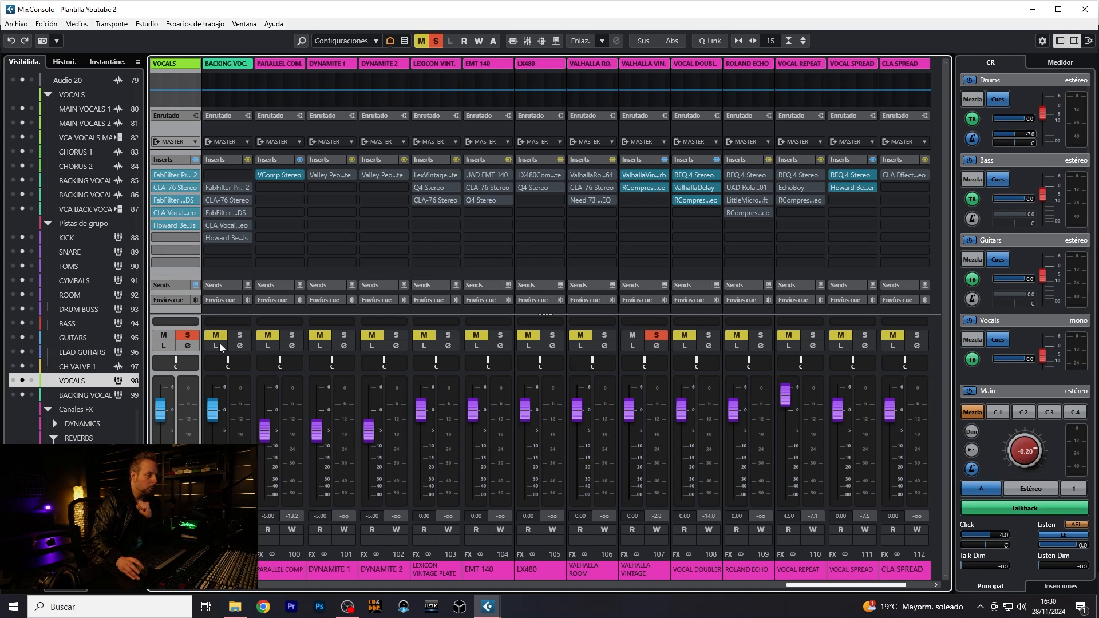
Enable the second VALHALLA VINTAGE send of the VOCALS group at 0.00 and close the channel settings
click(187, 346)
click(723, 239)
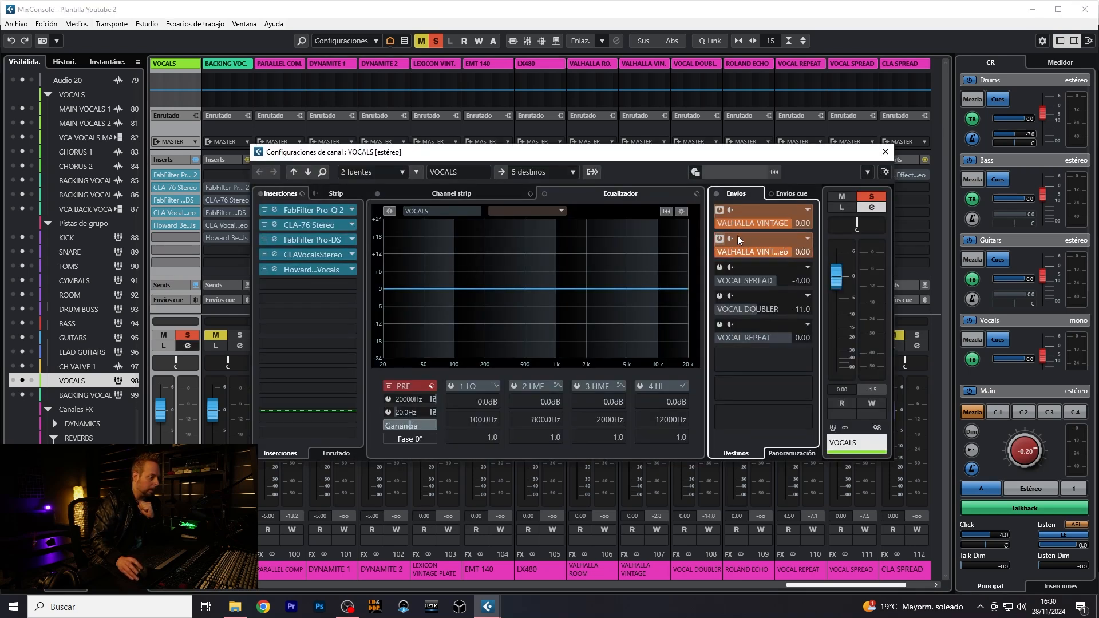
click(886, 152)
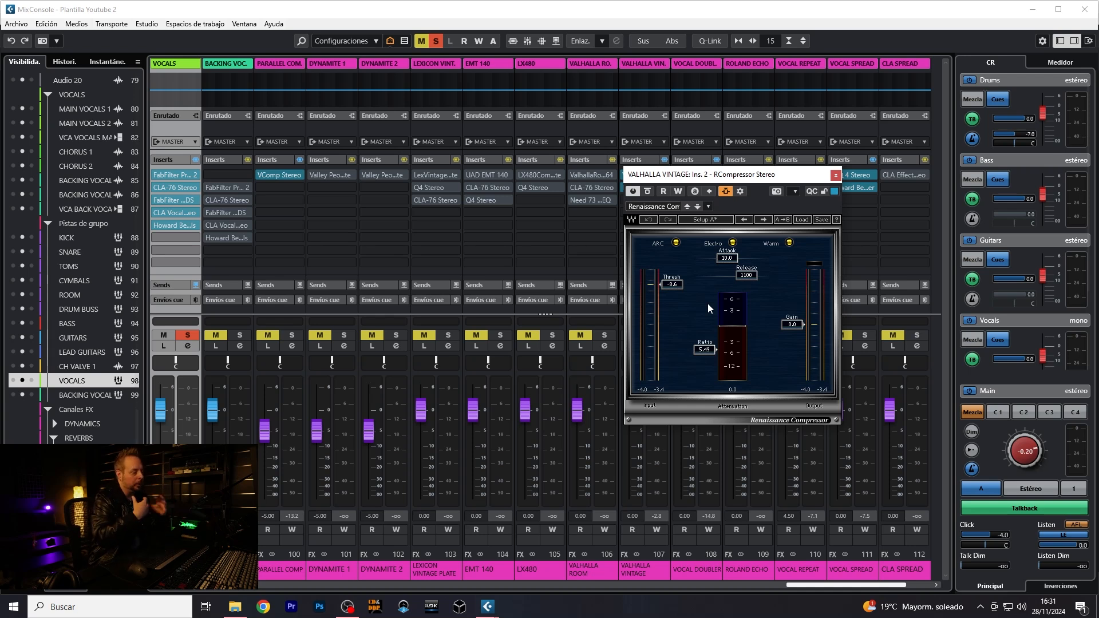
Play the vocal and compare the VALHALLA VINTAGE channel's RCompressor with and without bypass
key(space)
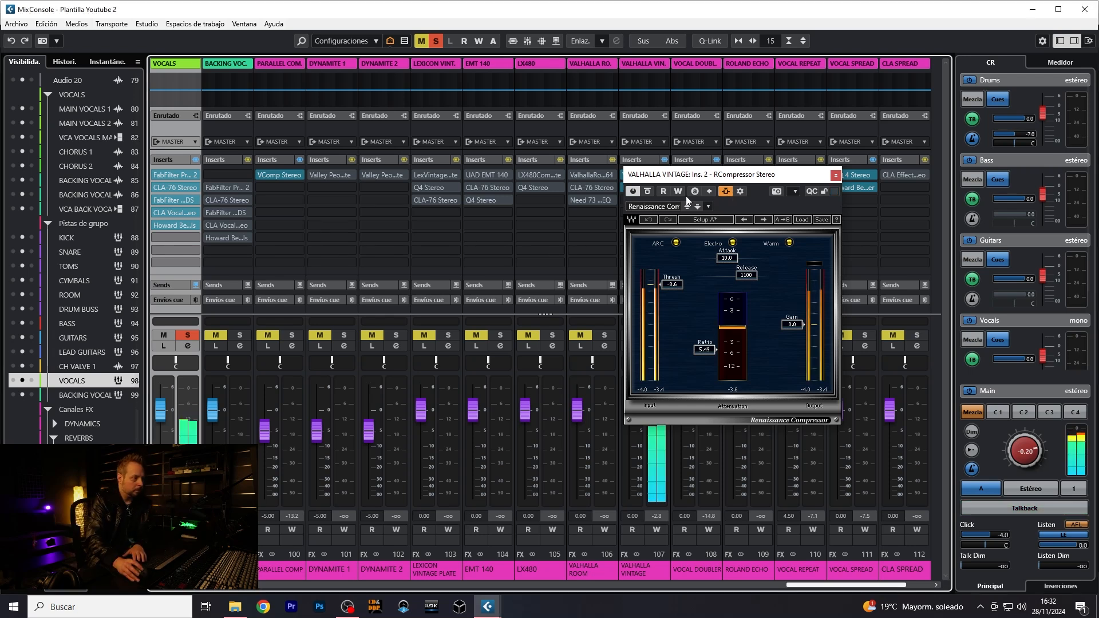
click(648, 192)
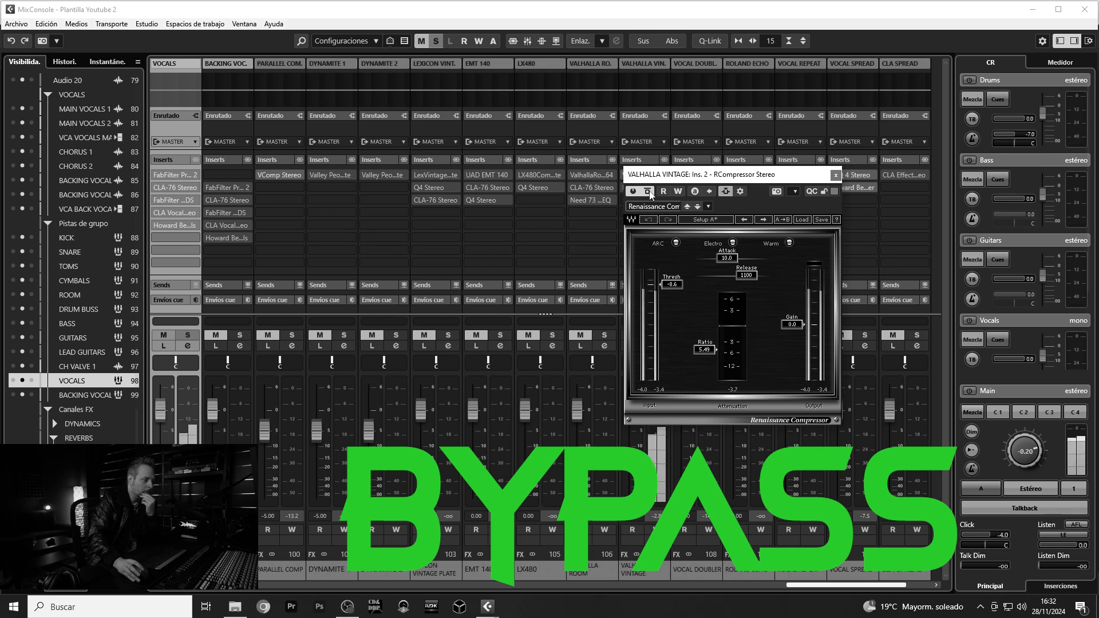
click(649, 192)
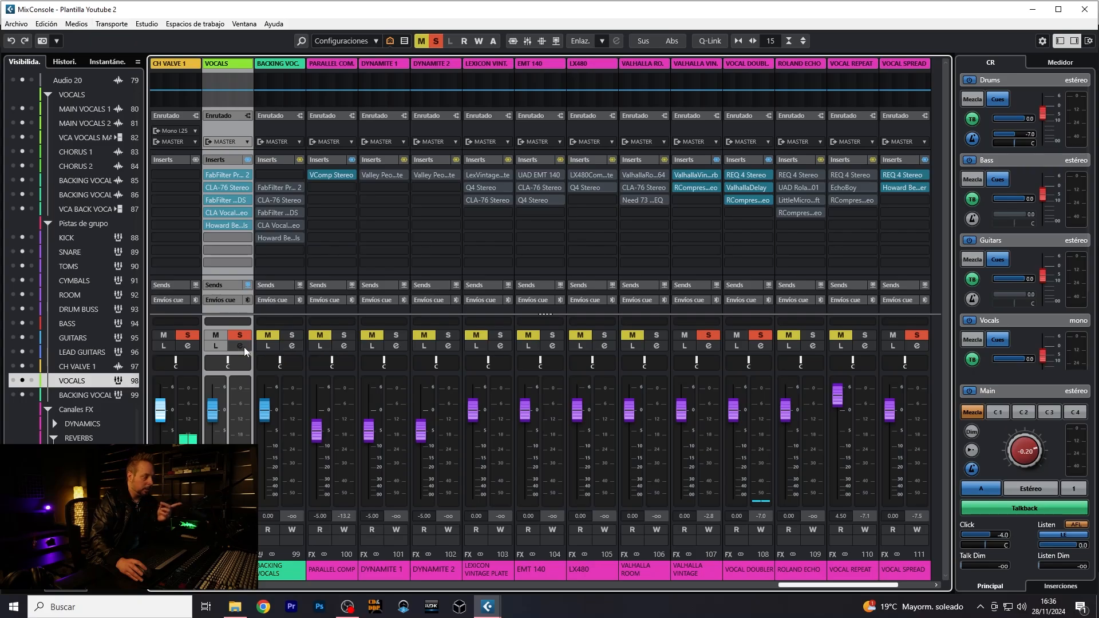
Check the VOCALS channel settings, and review the REQ 4, ValhallaDelay and RCompressor settings on the VOCAL DOUBLER channel
click(243, 346)
click(885, 152)
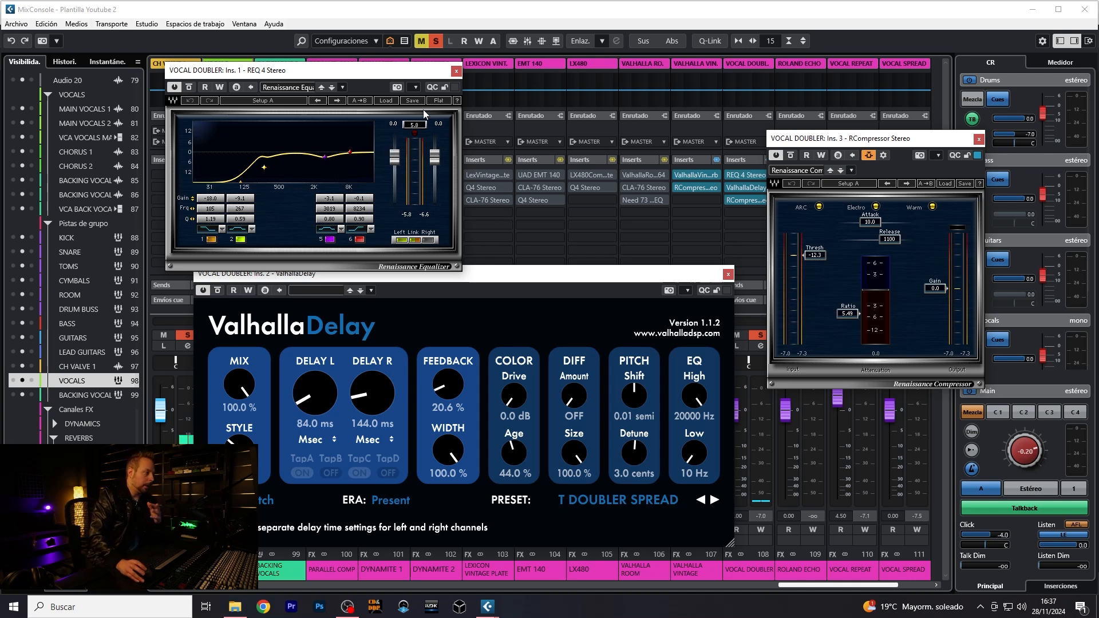
click(457, 71)
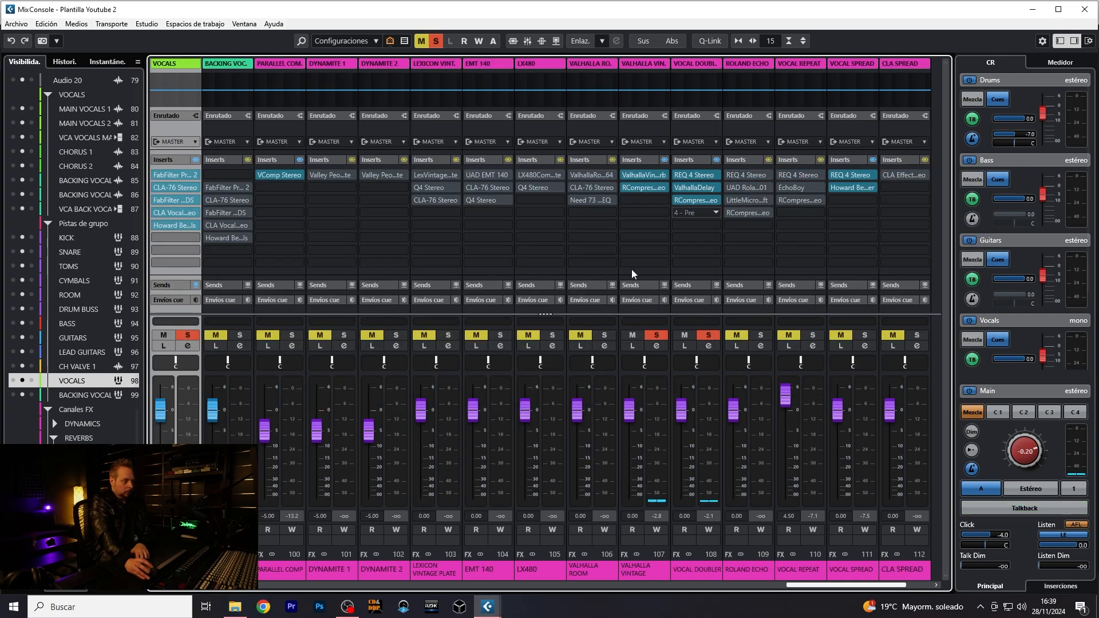
Raise the VOCALS group's send to VOCAL DOUBLER up to 6.02 during playback, and bring it down to -11.0
click(186, 346)
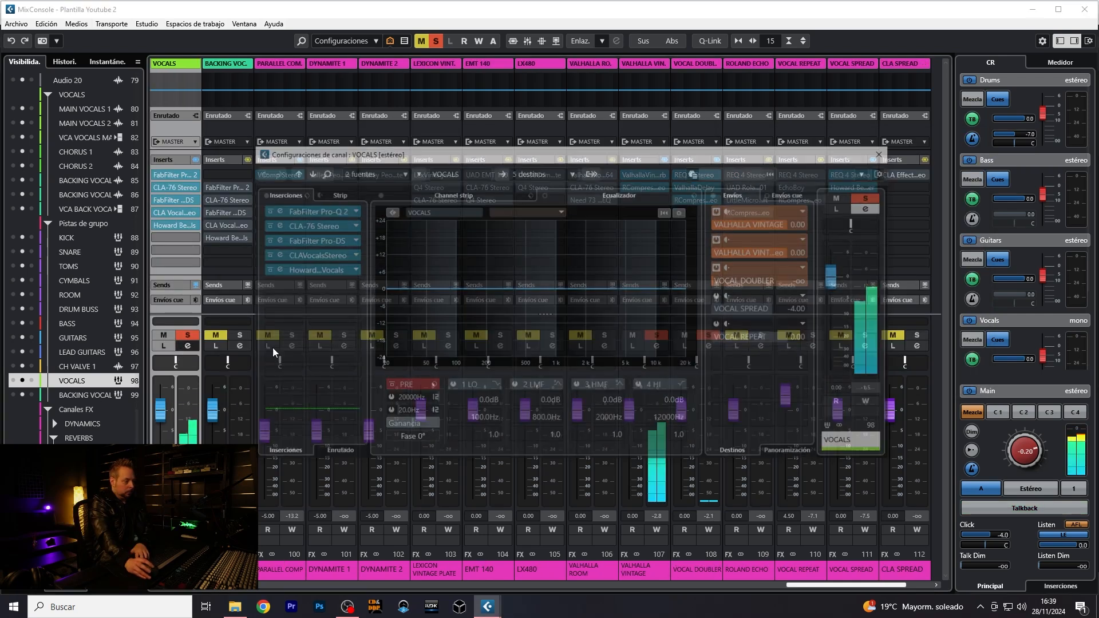
drag(738, 283, 837, 286)
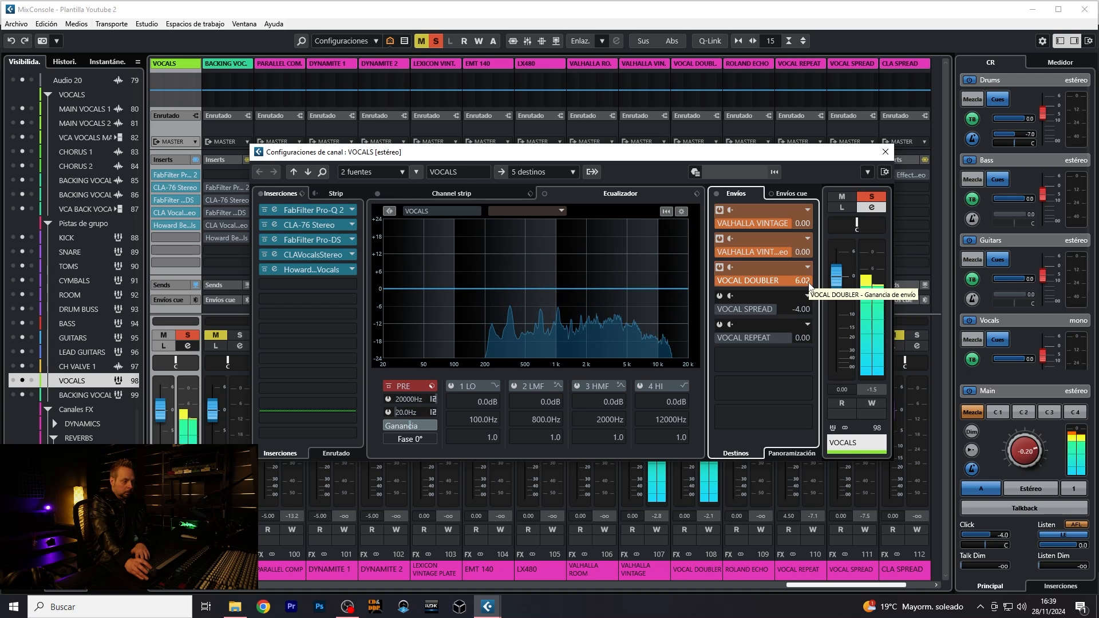
drag(809, 287, 745, 281)
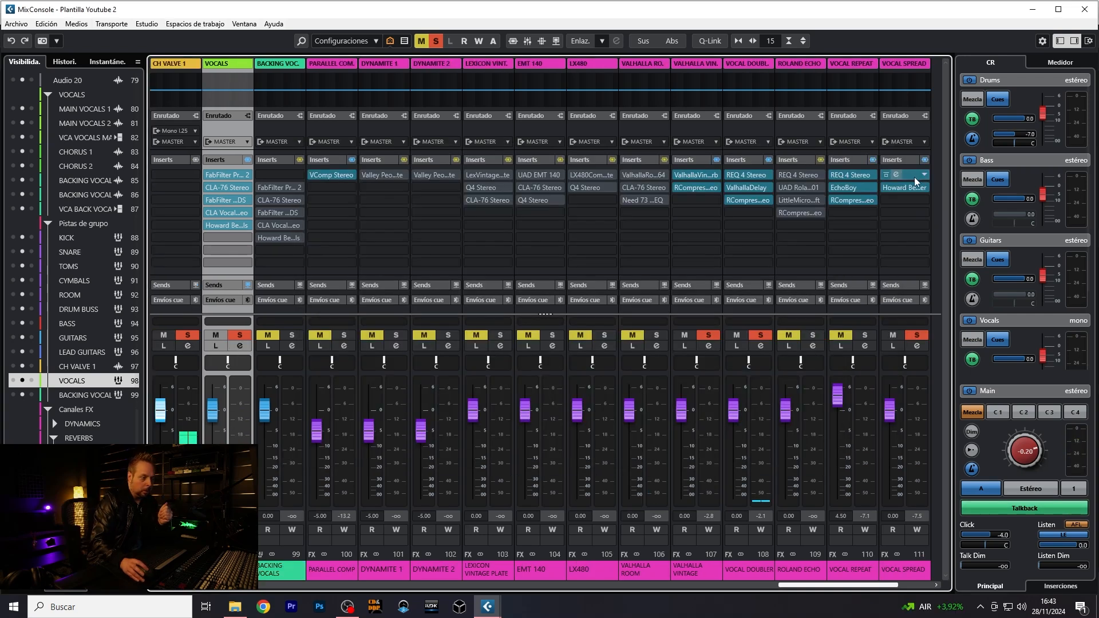
Check the VOCALS group's sends, and review the REQ 4 and Howard Benson Vocal Multiplier settings on the VOCAL SPREAD channel
click(240, 346)
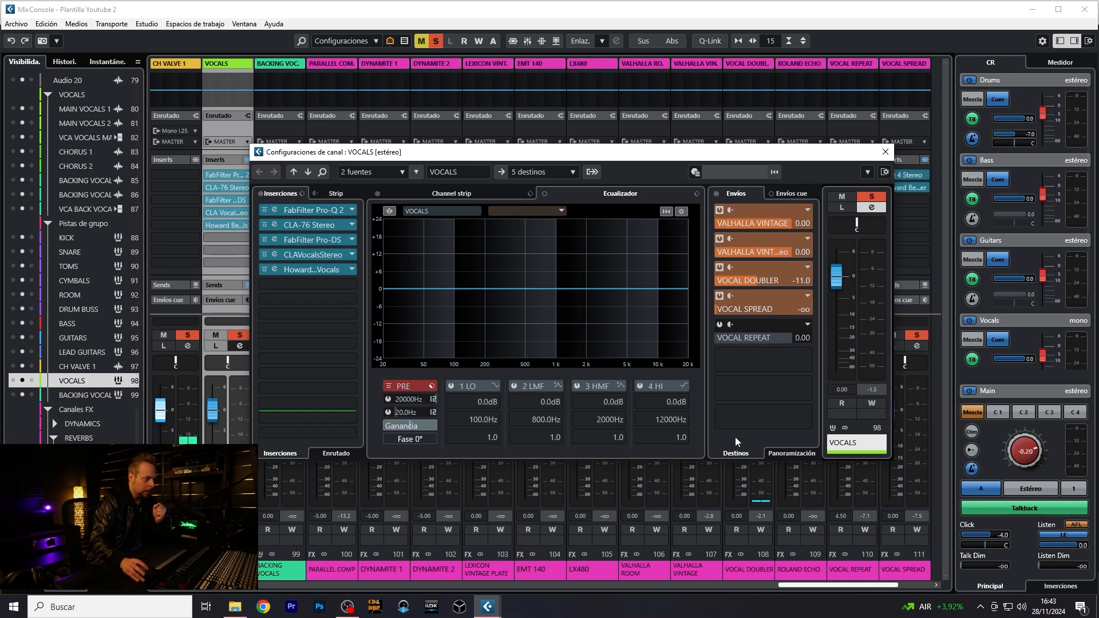
double_click(726, 308)
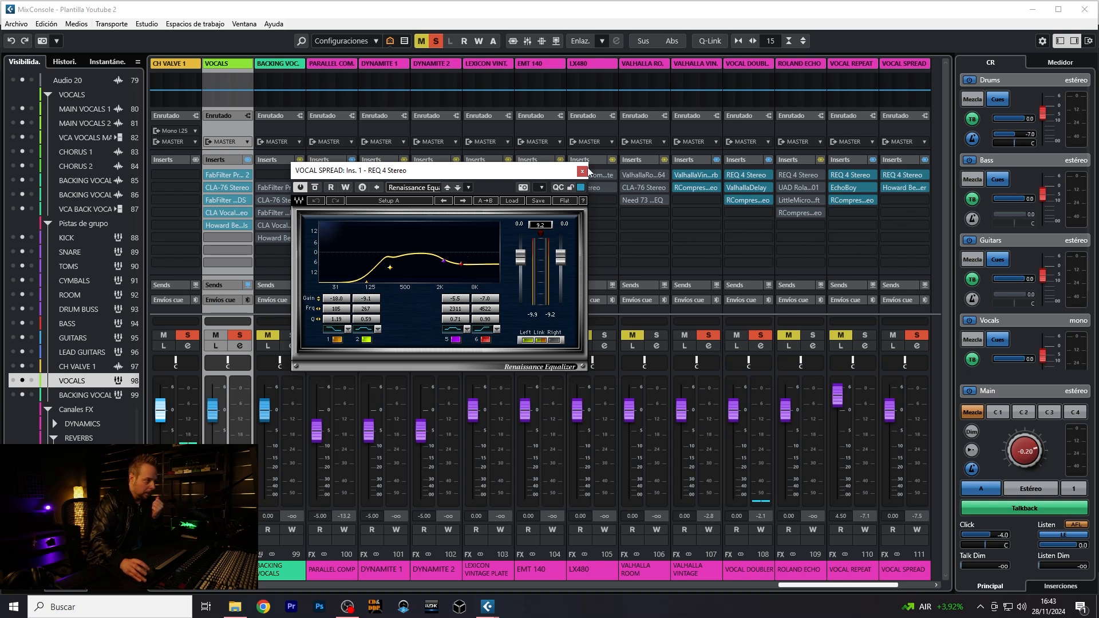
click(583, 171)
double_click(904, 188)
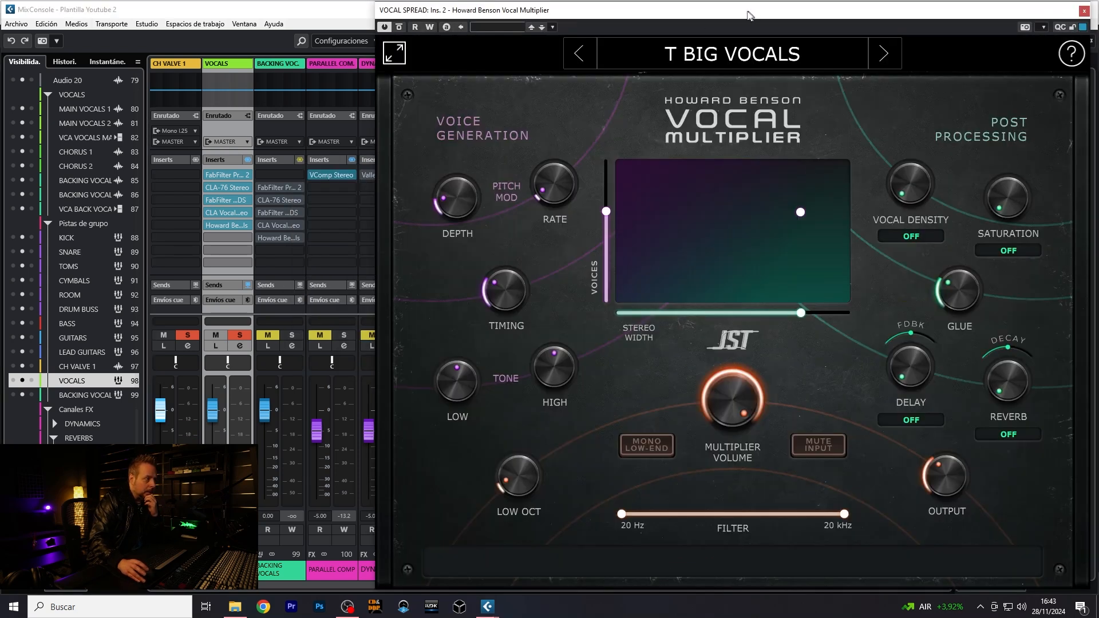
drag(749, 15, 593, 22)
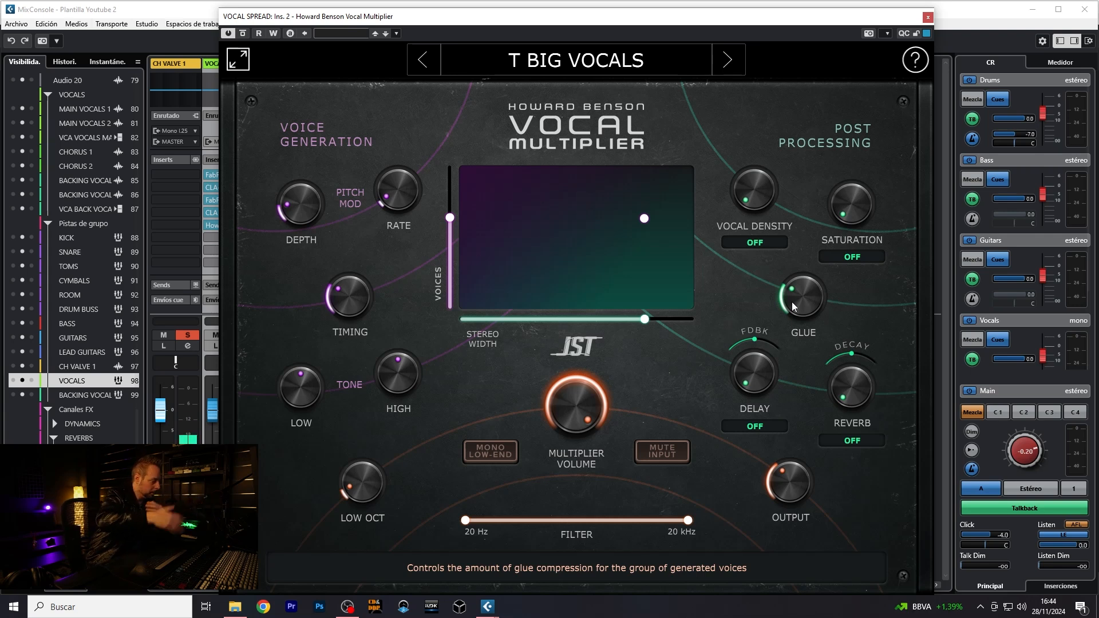
click(928, 17)
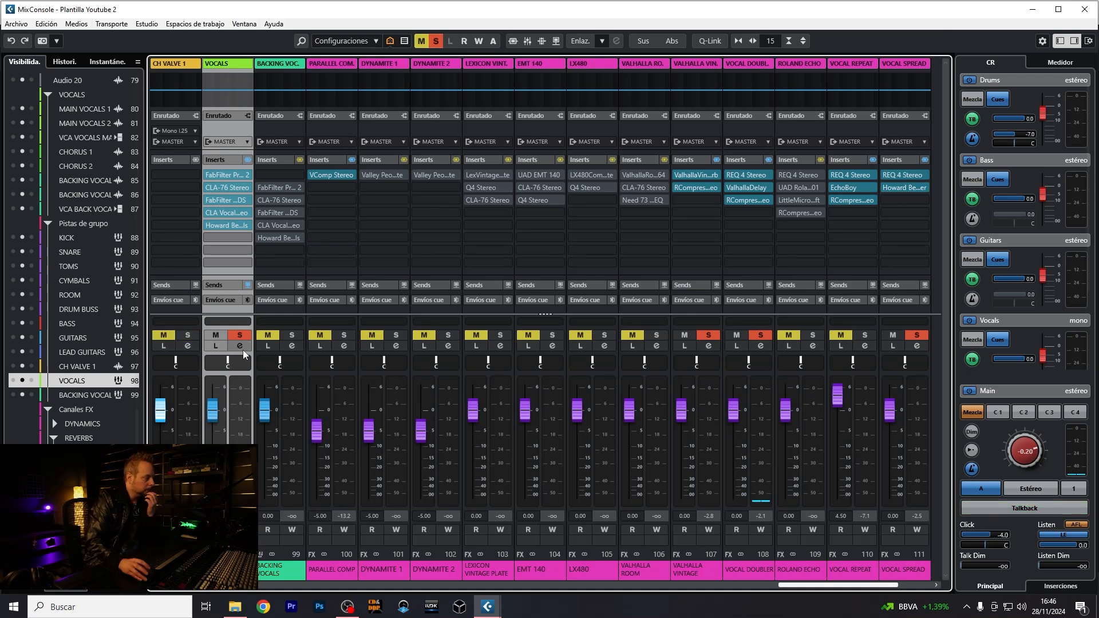
Raise the VOCAL SPREAD send to 6.02 during playback, settle it at -4.00, and switch the bypassed VOCALS sends back on
click(241, 348)
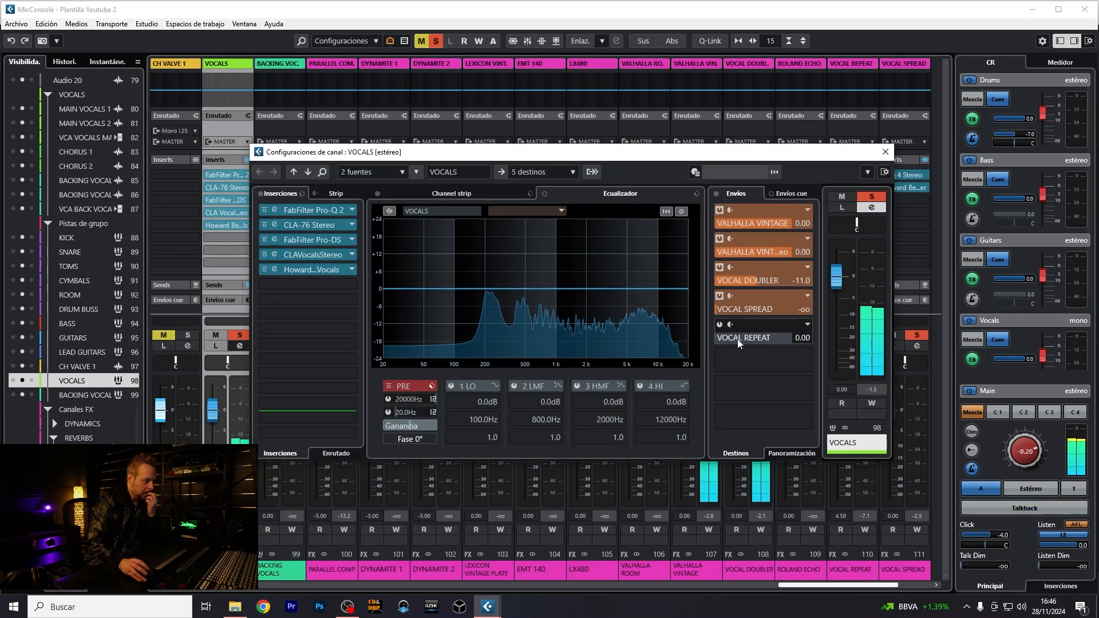
drag(728, 310, 809, 312)
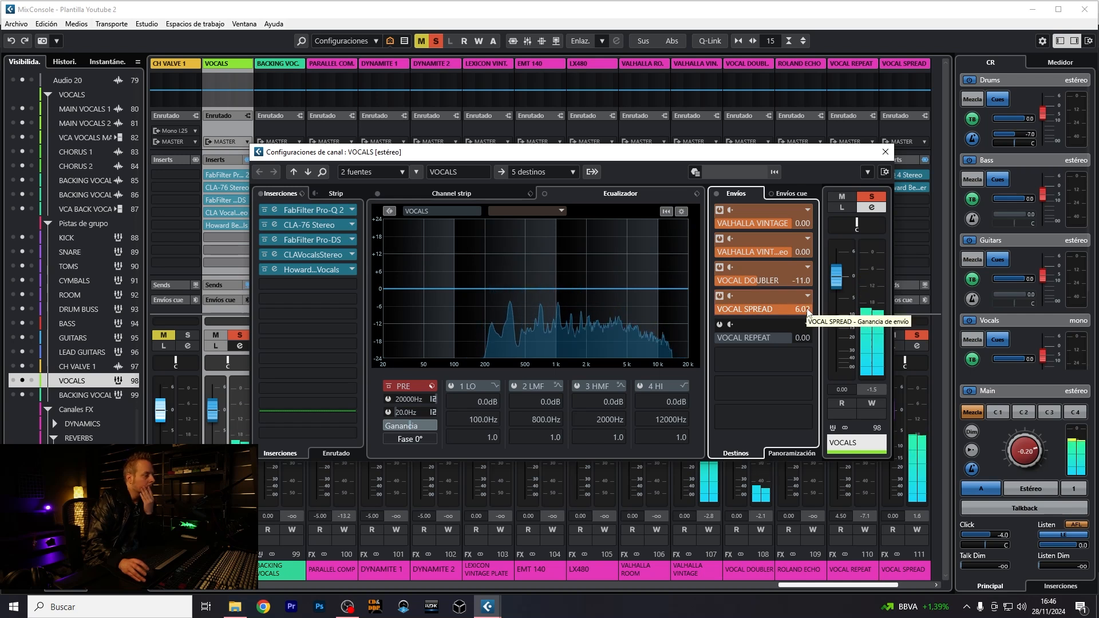
mouse_move(808, 312)
mouse_down()
mouse_move(713, 315)
mouse_move(818, 317)
mouse_move(791, 313)
mouse_up()
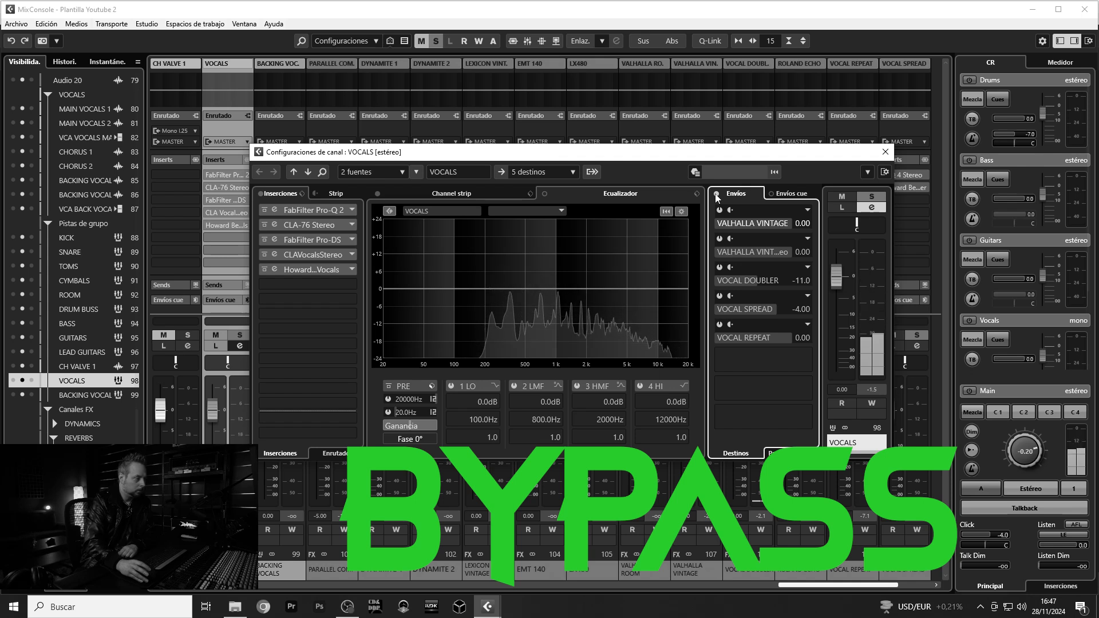
click(716, 194)
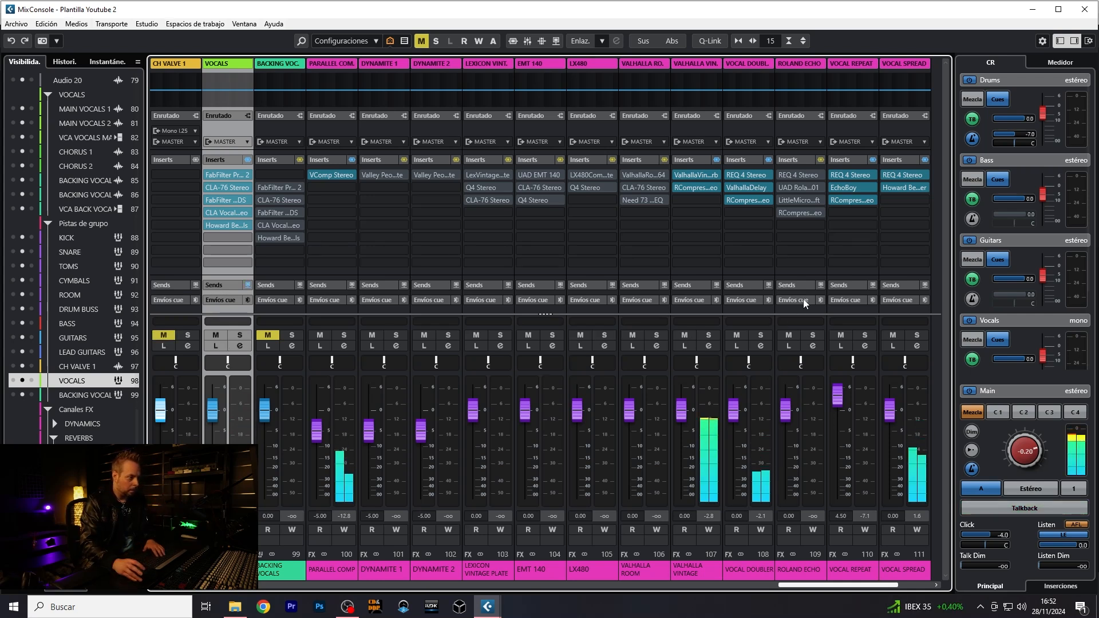
key(F3)
scroll(550, 424, up, 15)
scroll(585, 457, up, 5)
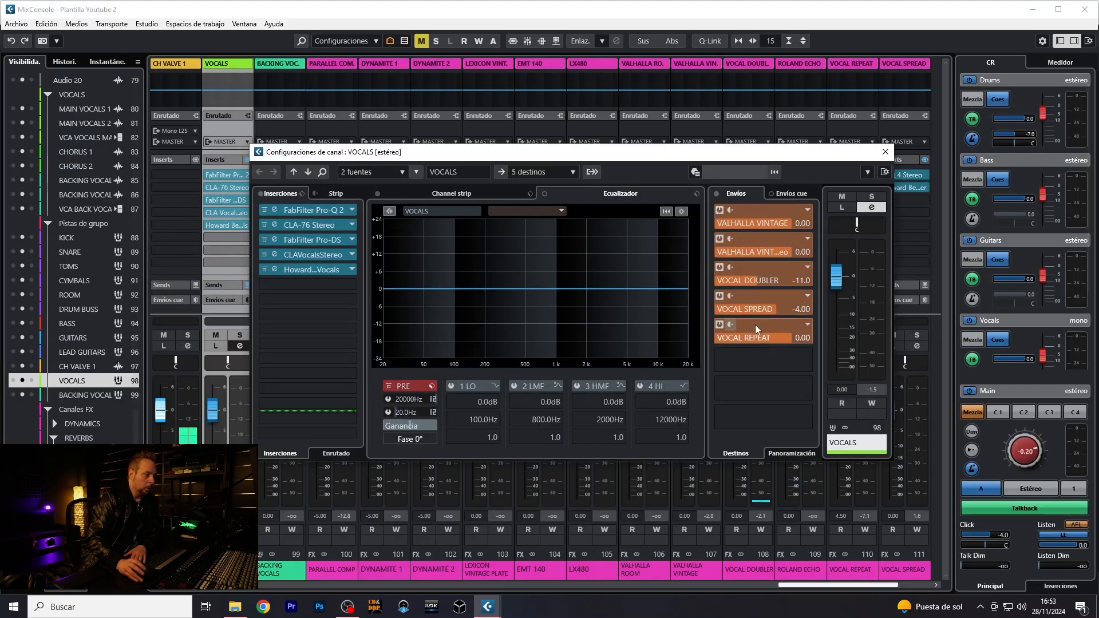
Switch the VOCALS group's VOCAL REPEAT send off and on again, and open REQ 4 on the VOCAL REPEAT channel
click(719, 328)
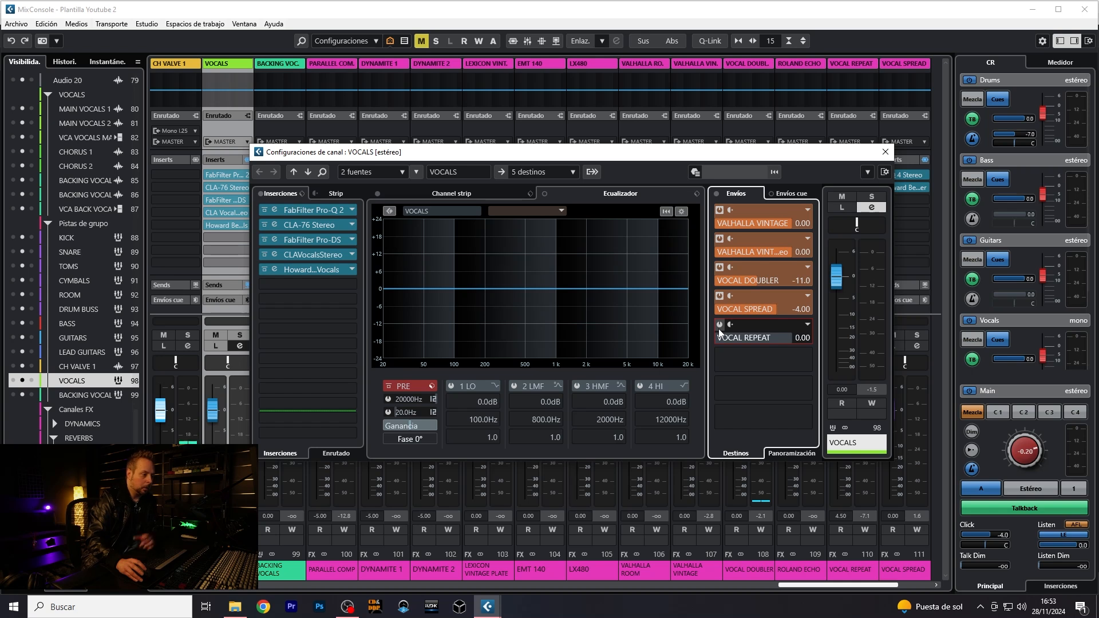
click(719, 329)
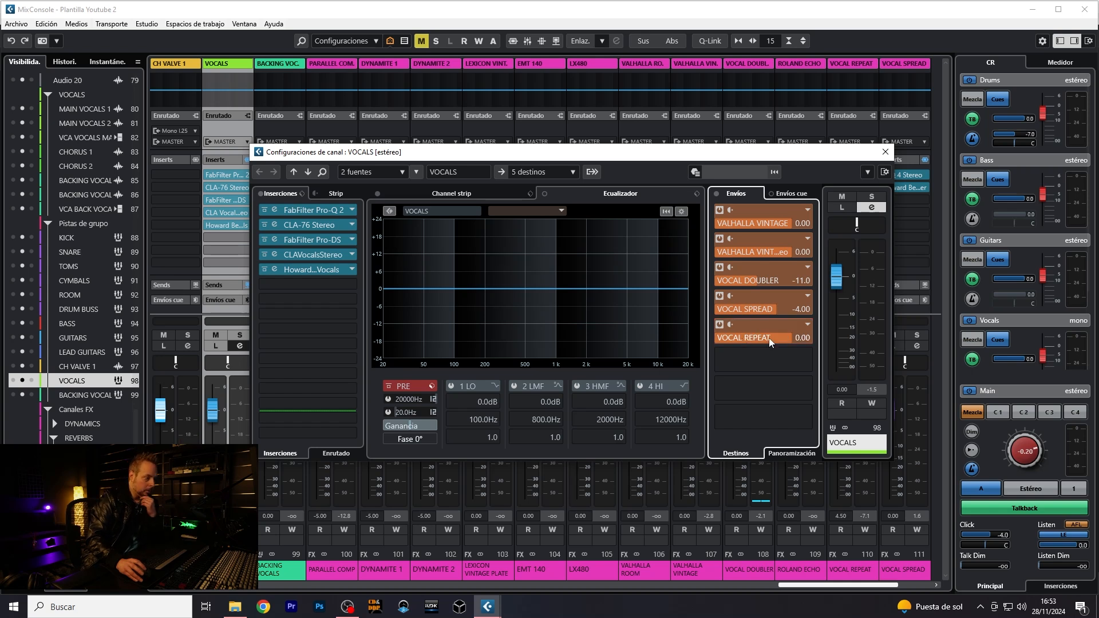
click(885, 153)
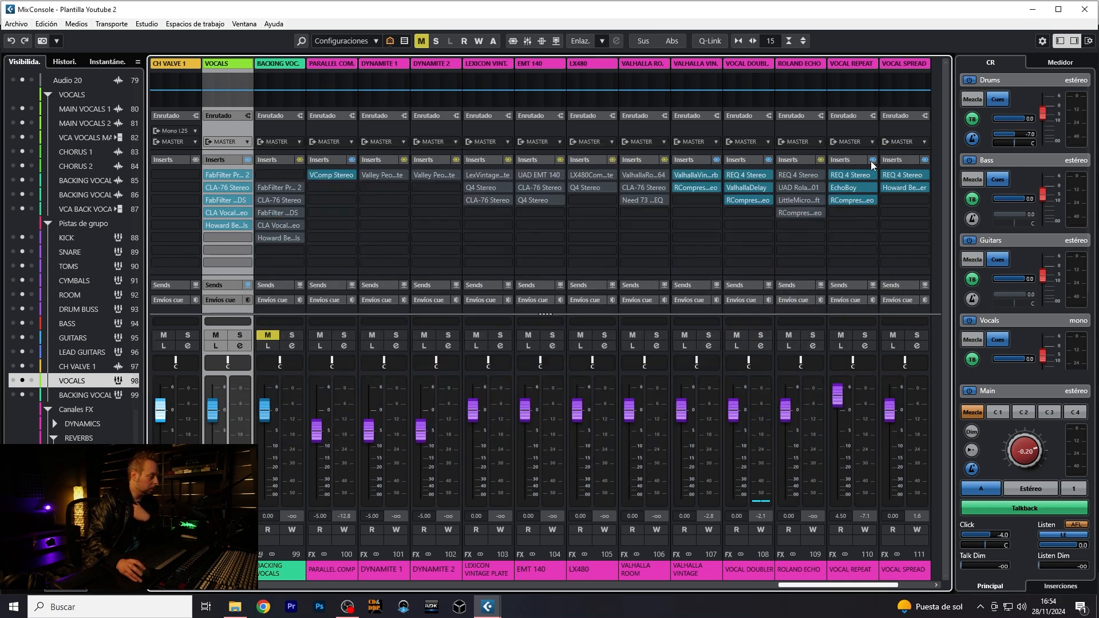
click(846, 178)
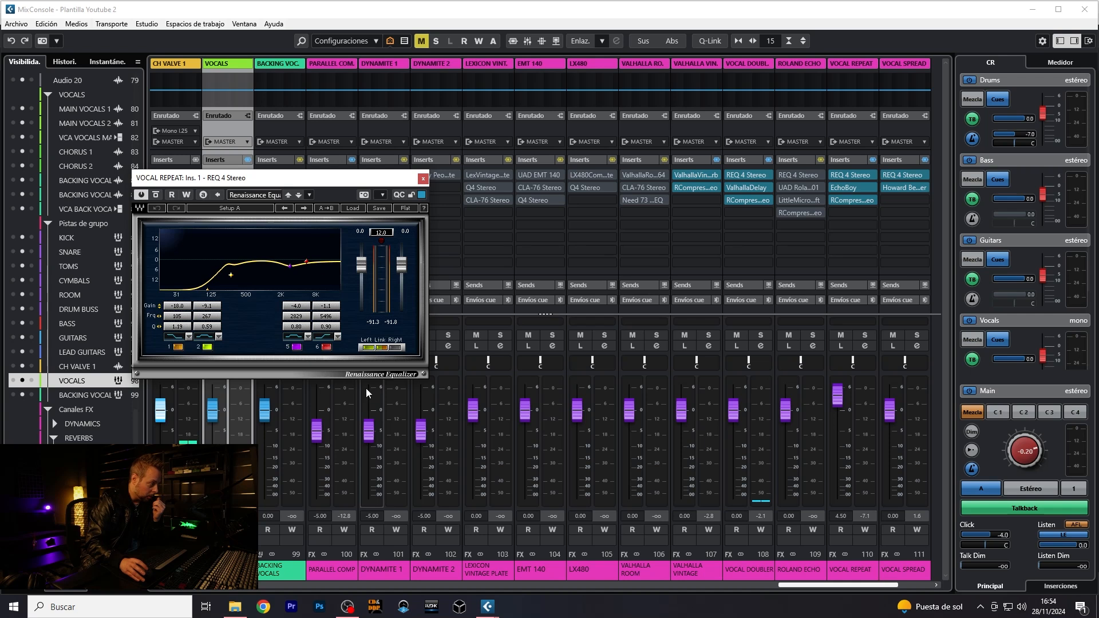
Review the EchoBoy and RCompressor settings on the VOCAL REPEAT channel, and close the plug-in windows
click(423, 179)
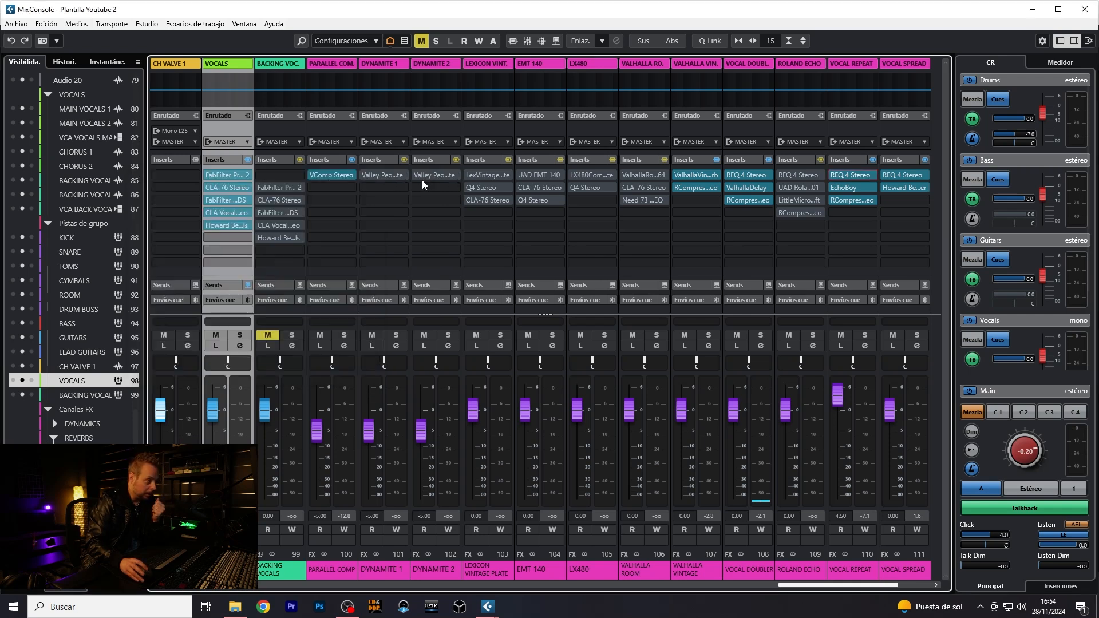
click(844, 189)
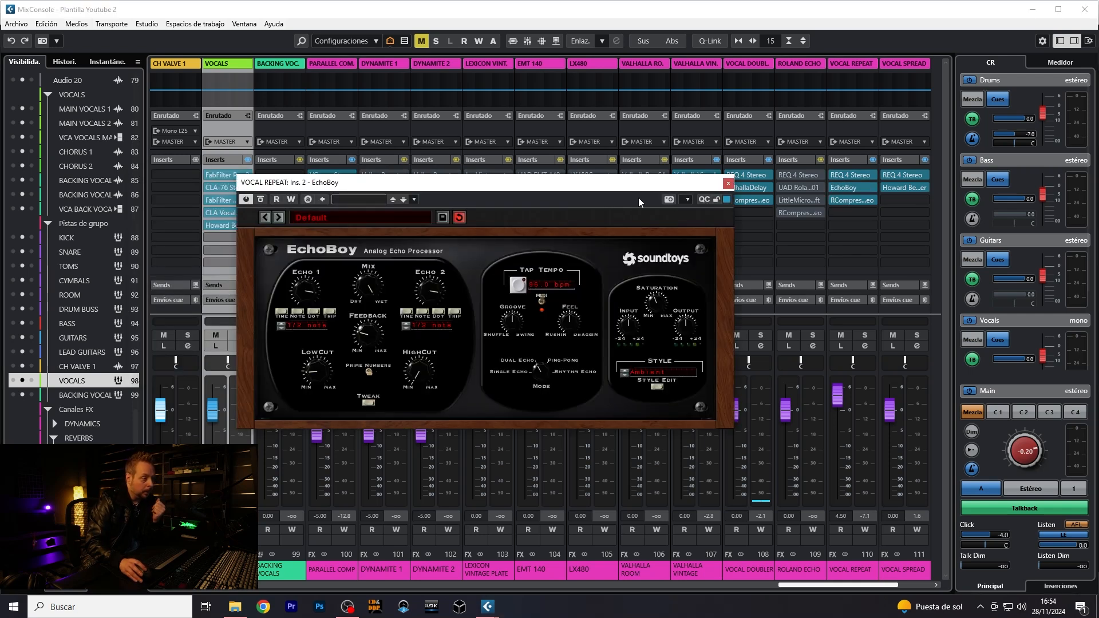
drag(632, 187, 423, 200)
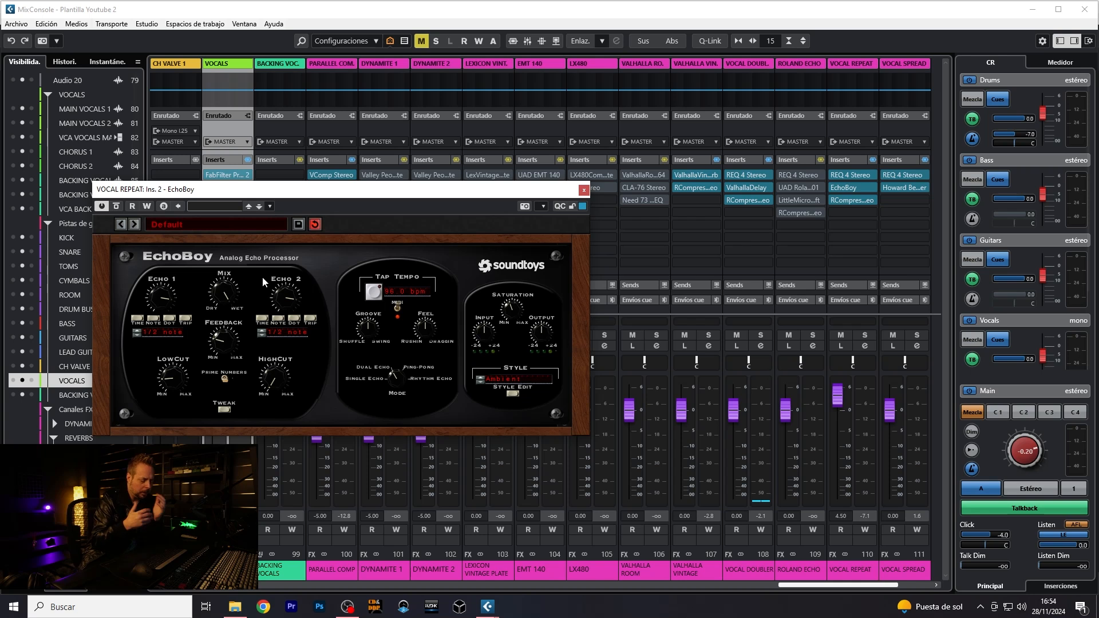
click(852, 200)
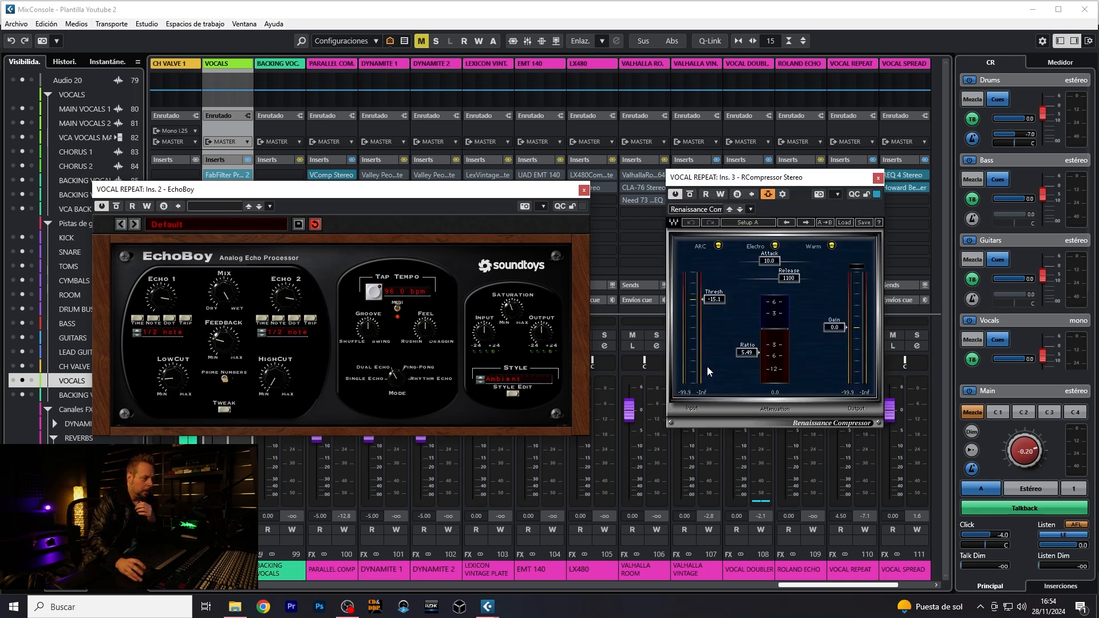
click(878, 178)
drag(381, 189, 460, 194)
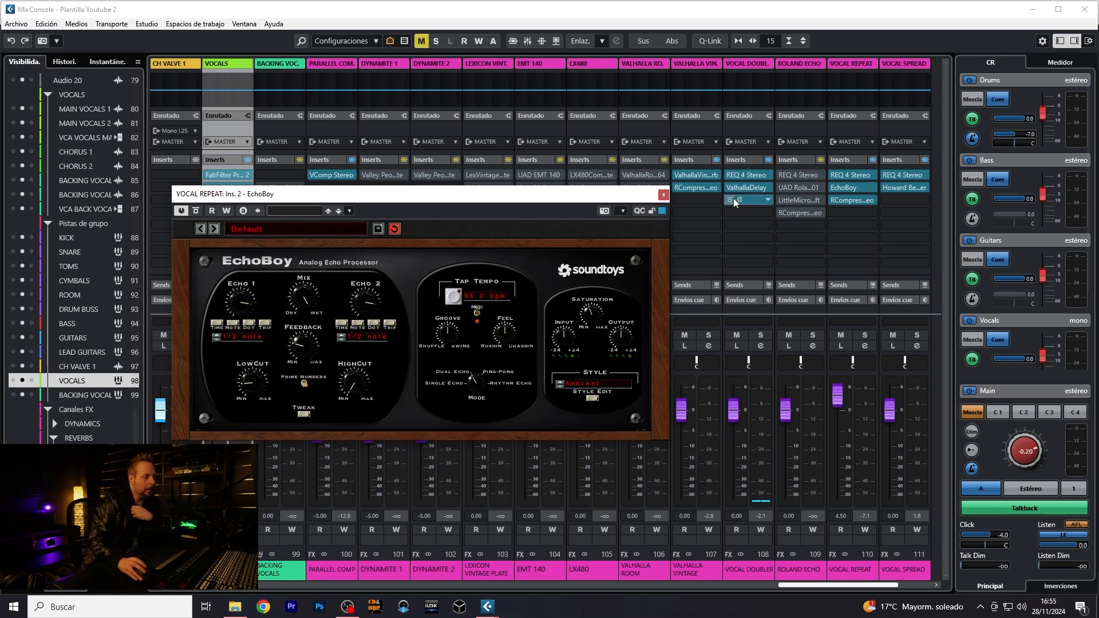
click(664, 197)
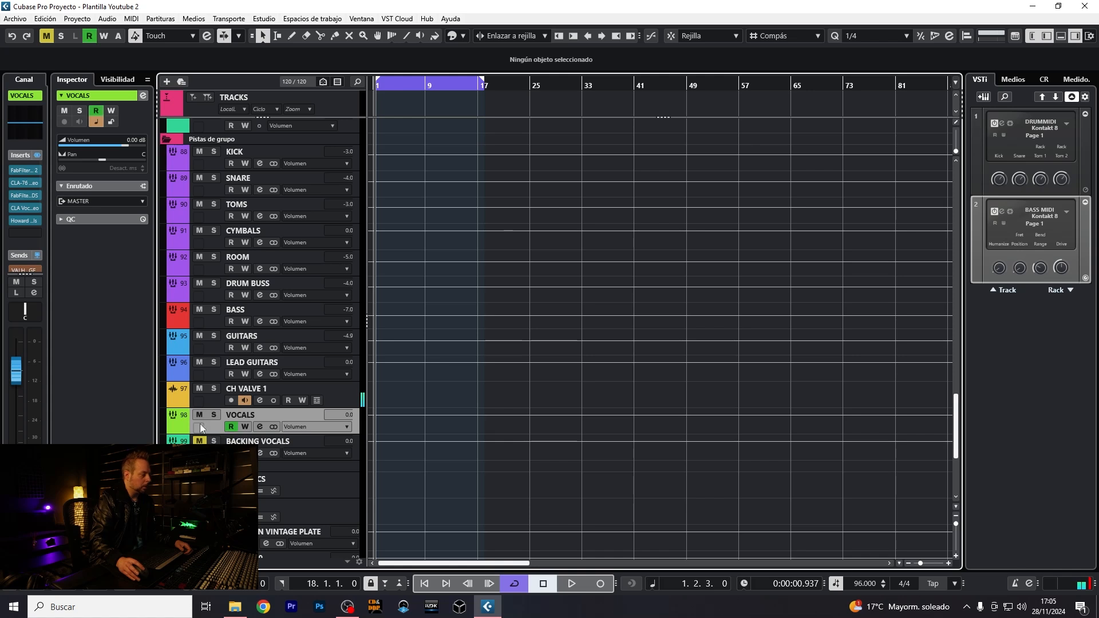
Show an automation lane under the VOCALS group track for the Activar parameter of its VOCAL REPEAT send
click(173, 430)
click(265, 446)
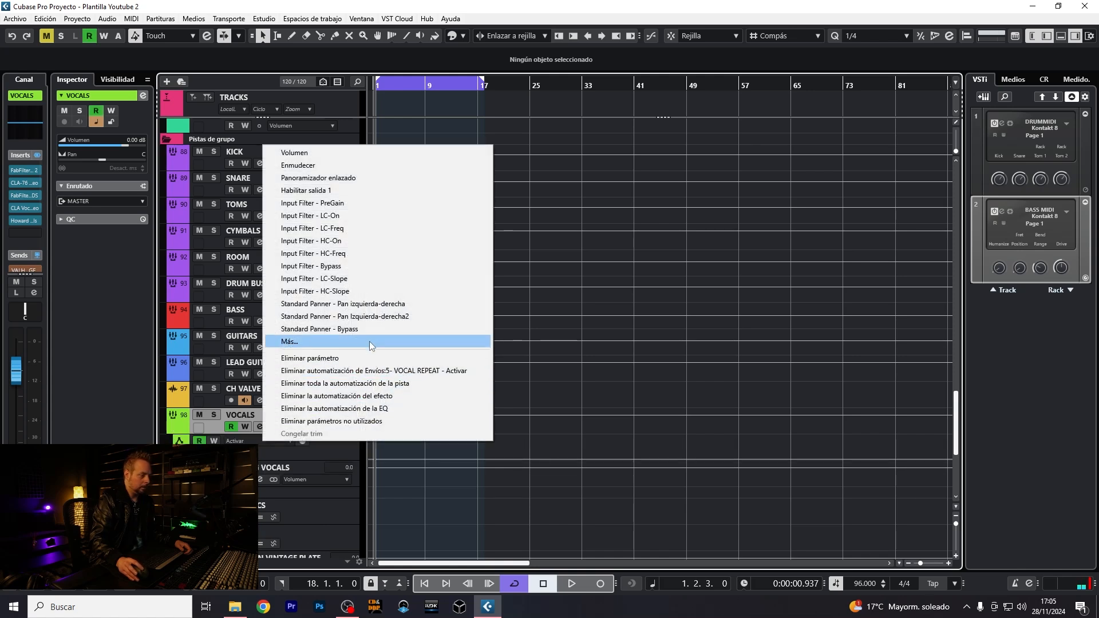
click(298, 344)
click(683, 332)
click(695, 315)
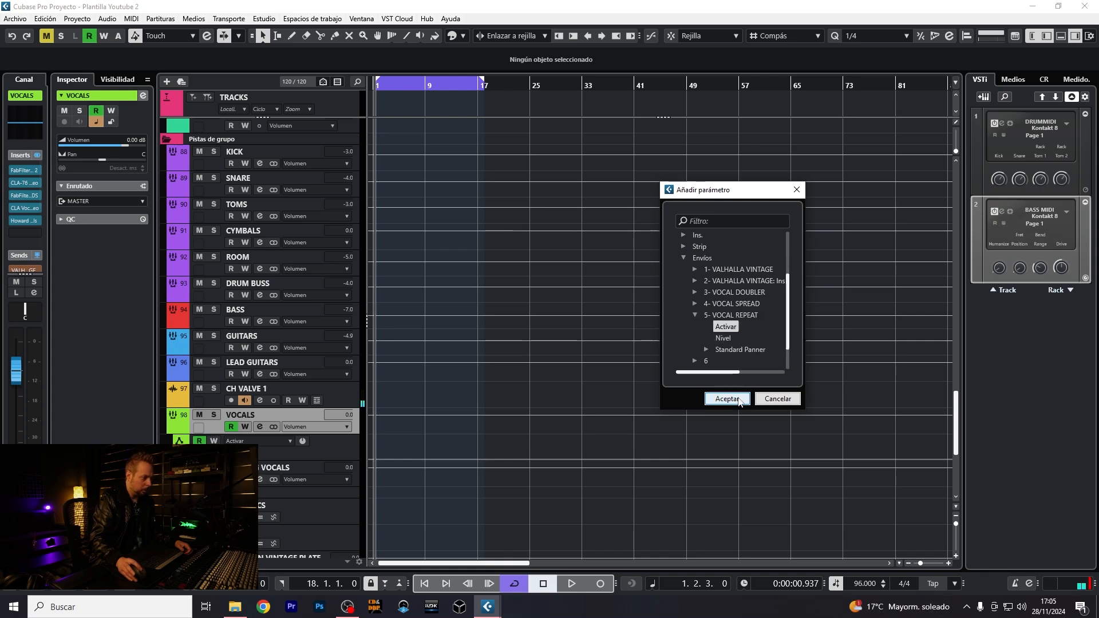
click(727, 399)
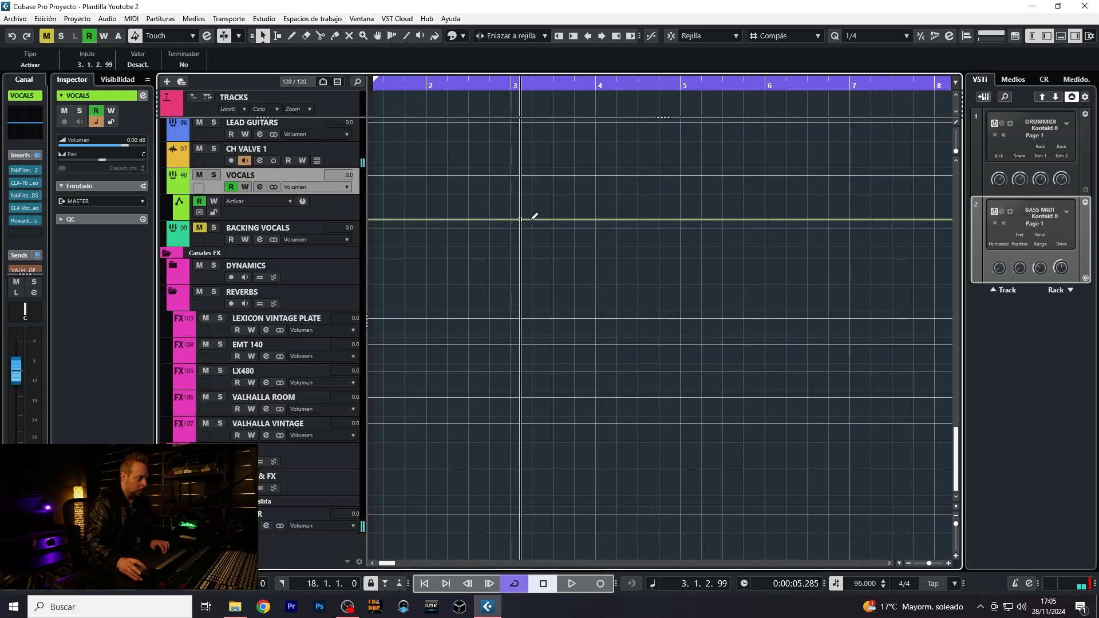
Automate the VOCAL REPEAT send to switch on at about 3.1.2, and locate the end of that MAIN VOCALS 1 phrase
drag(521, 220, 520, 197)
scroll(630, 244, up, 10)
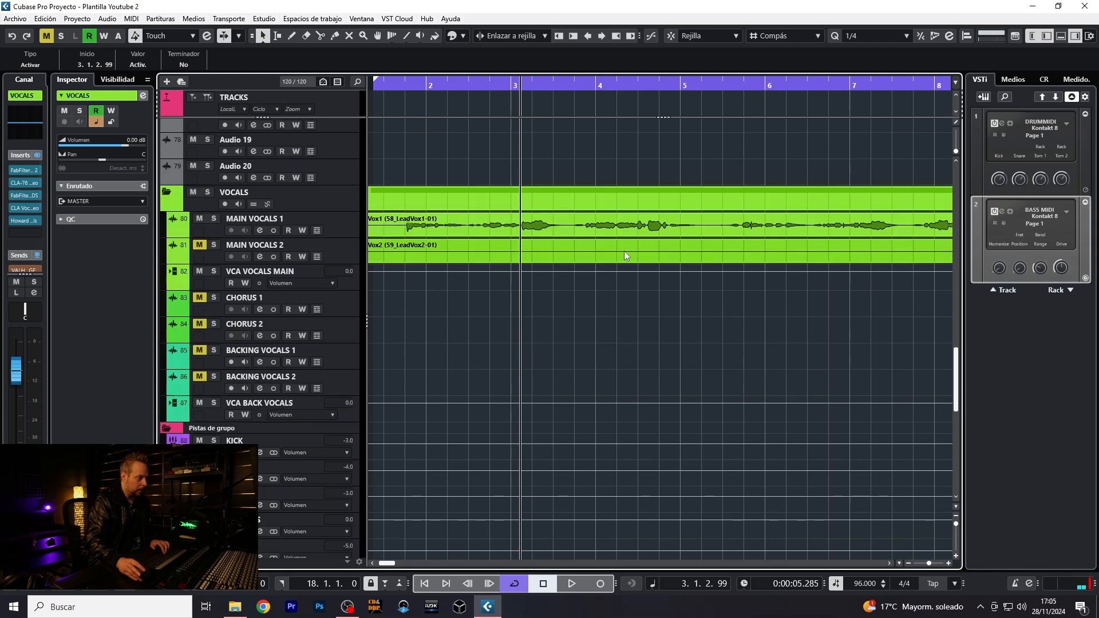
click(575, 94)
scroll(587, 275, down, 10)
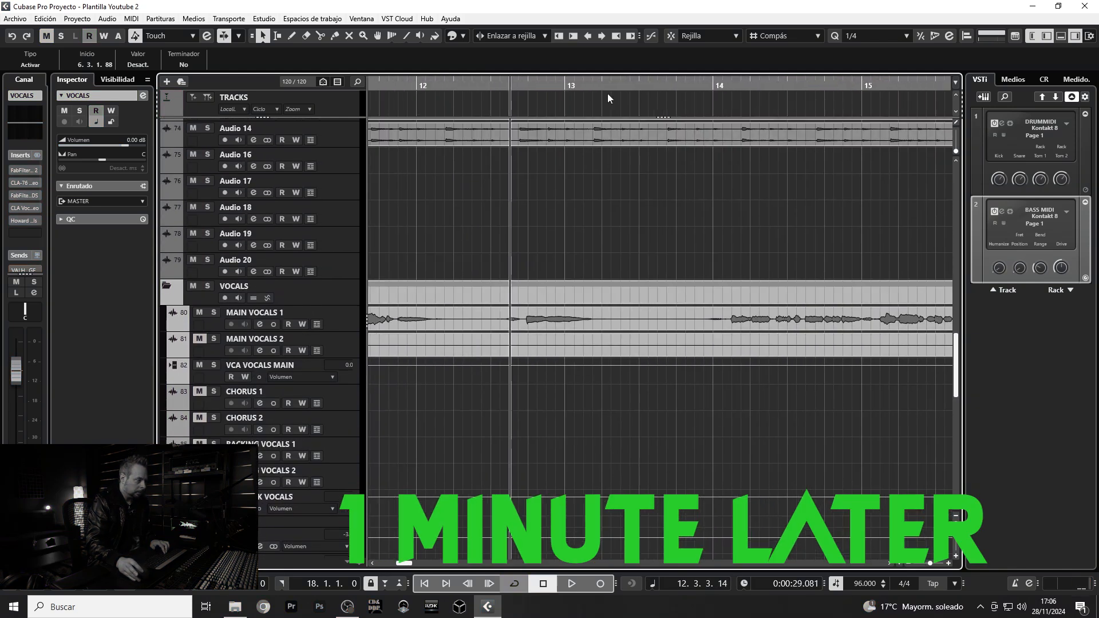
Automate the VOCAL REPEAT send to switch off at about 13.4.4 and on again near mid-bar 15, following the MAIN VOCALS 1 phrases
click(730, 86)
scroll(730, 343, down, 10)
drag(728, 467, 729, 492)
scroll(729, 407, up, 10)
scroll(729, 407, right, 5)
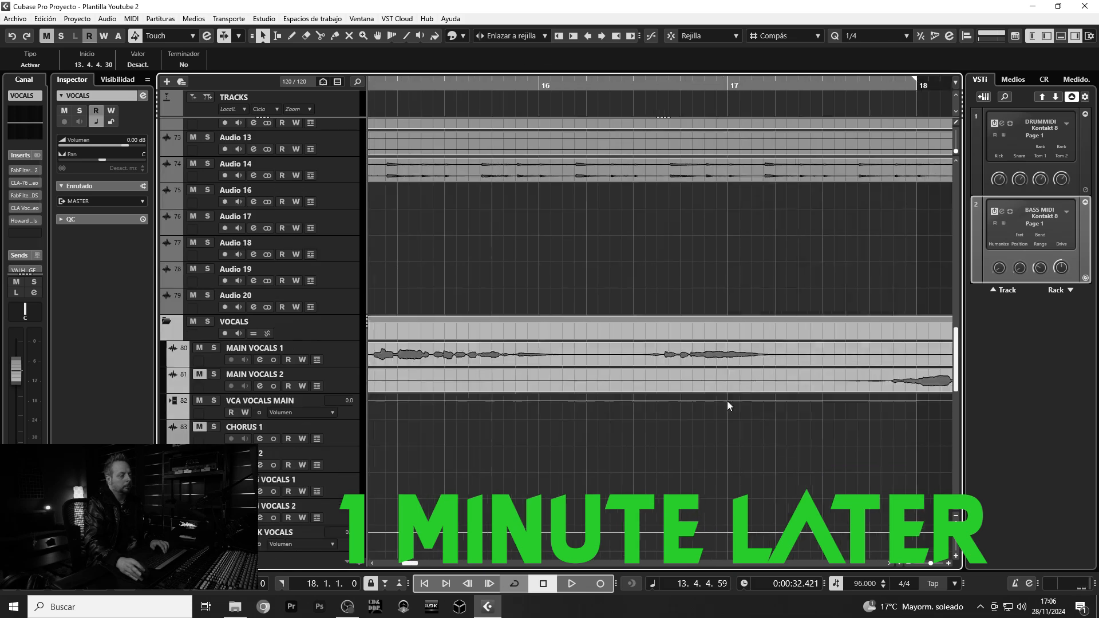
click(449, 87)
scroll(449, 343, down, 10)
drag(451, 435, 406, 375)
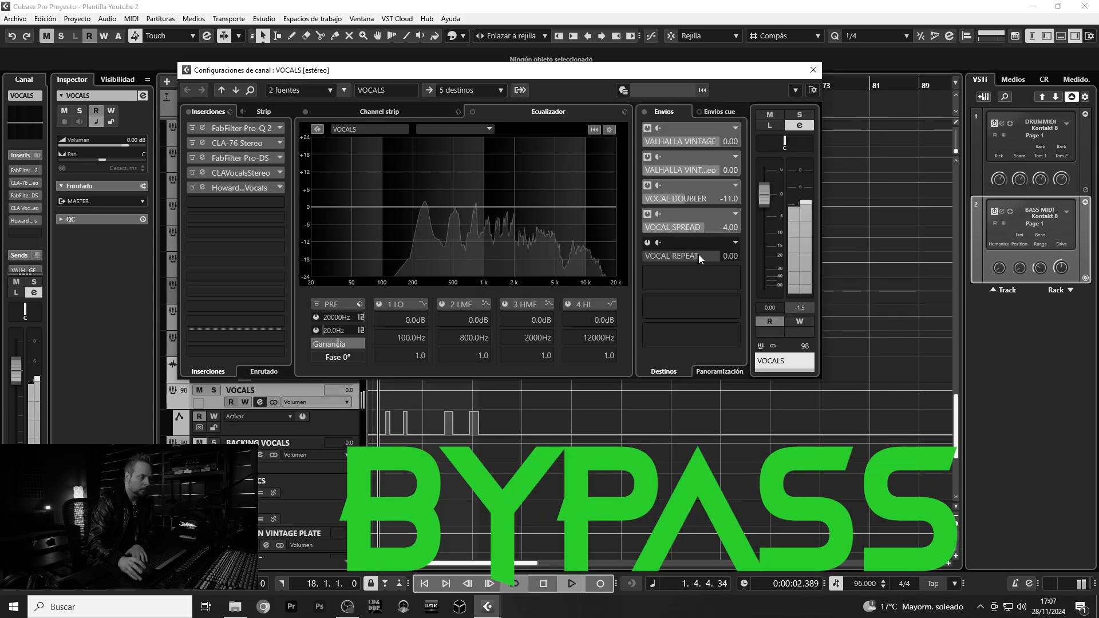